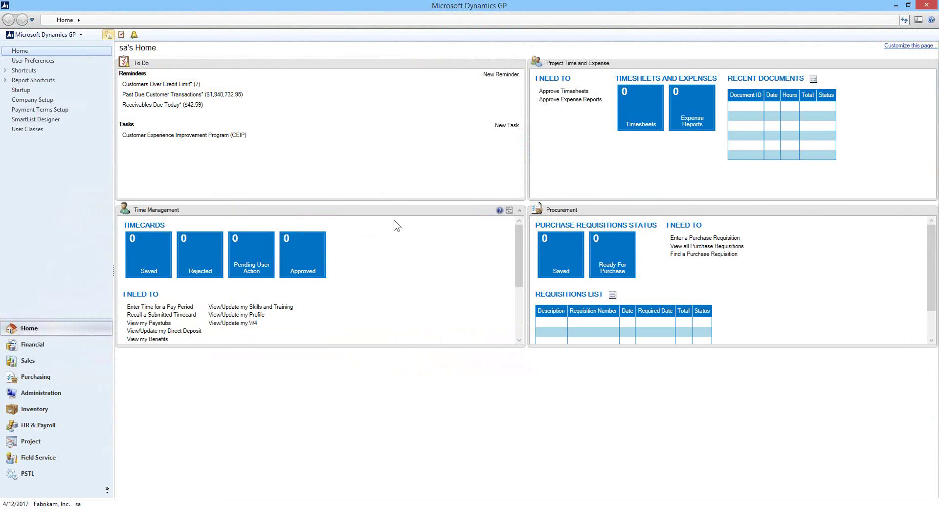
- Open SmartList and hide the Favorites Pane from the SmartList menu
click(107, 35)
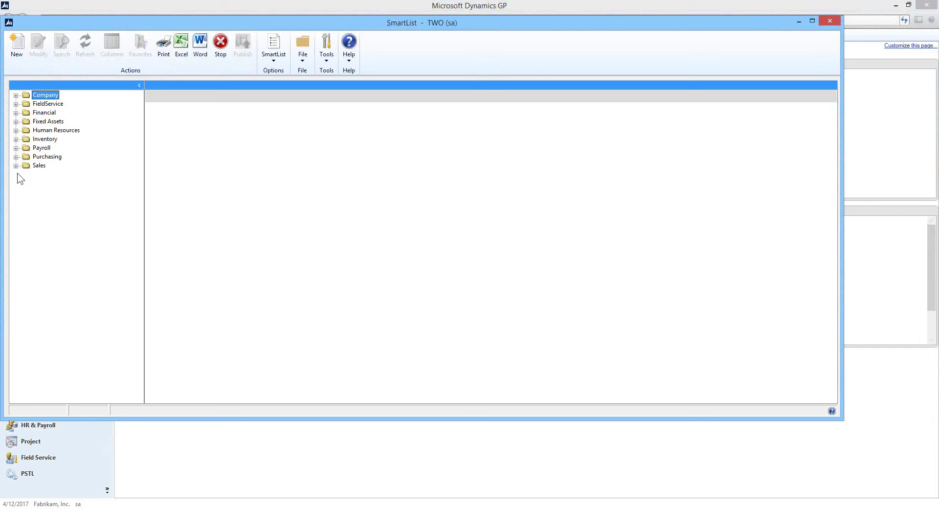
right_click(35, 202)
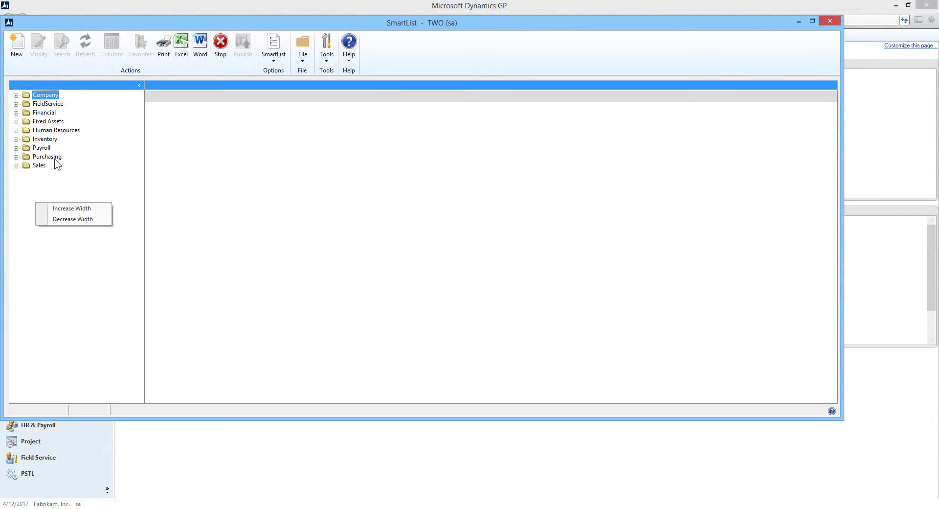
click(282, 57)
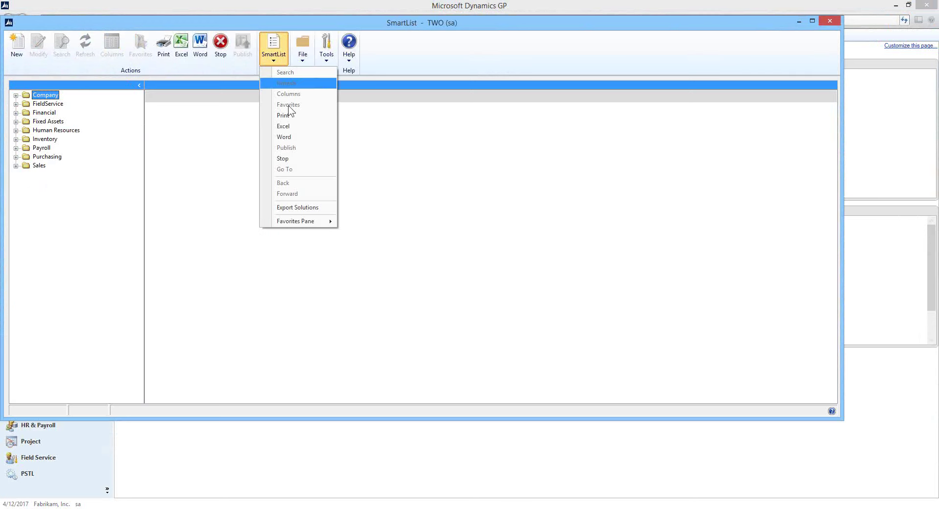
mouse_move(294, 220)
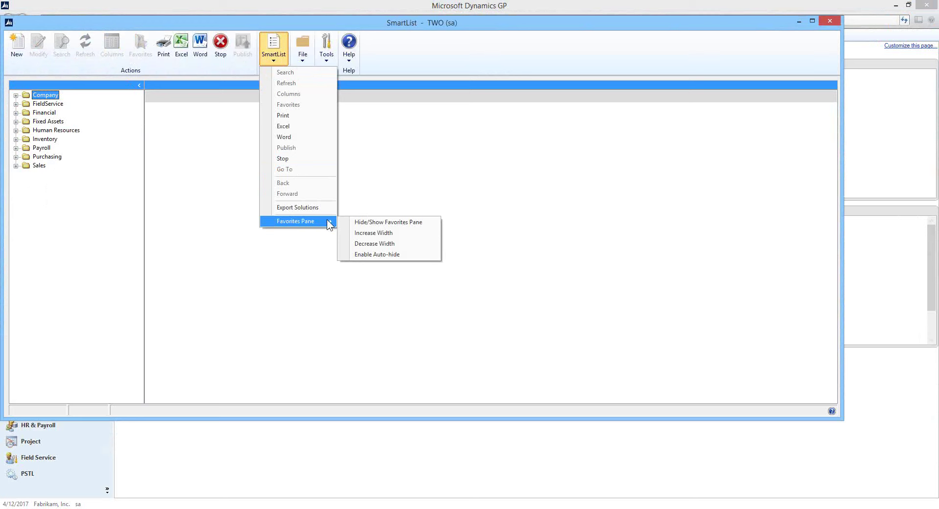
click(365, 221)
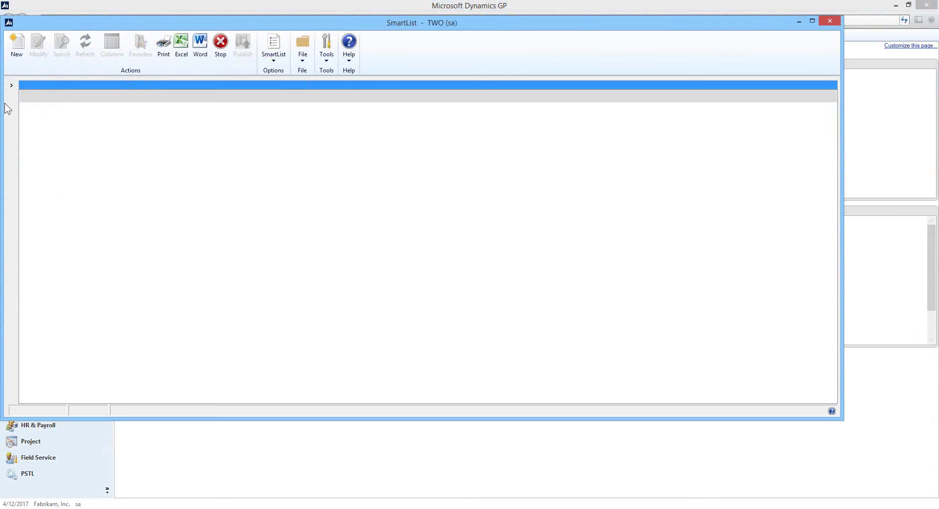
- Show the Favorites Pane again and expand the Sales and Customers folders
click(10, 87)
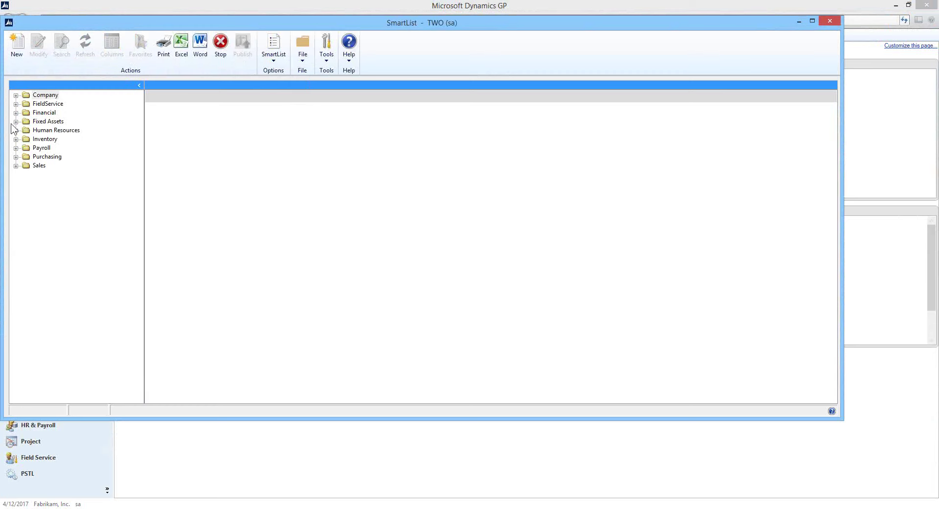
click(16, 165)
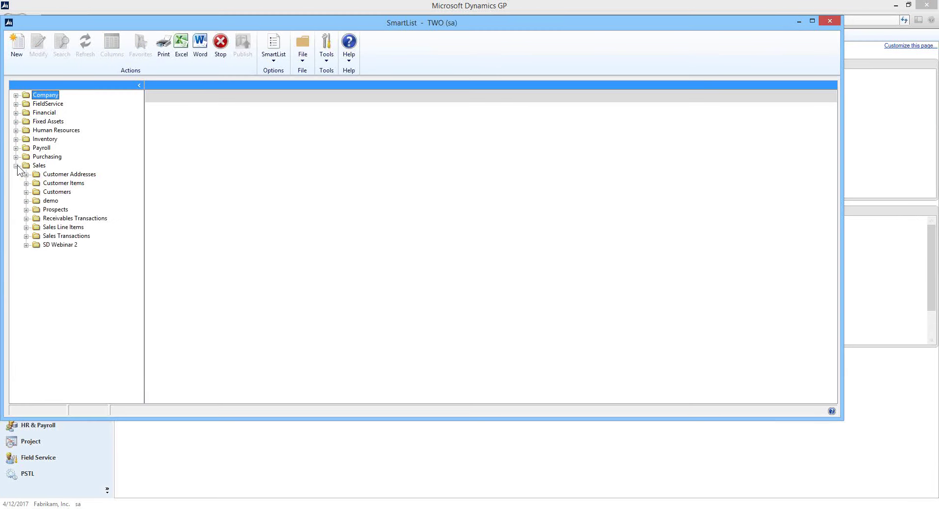
click(26, 192)
- Run the Average Days to Pay* list, then reopen the Favorites Pane and collapse Customers
click(68, 209)
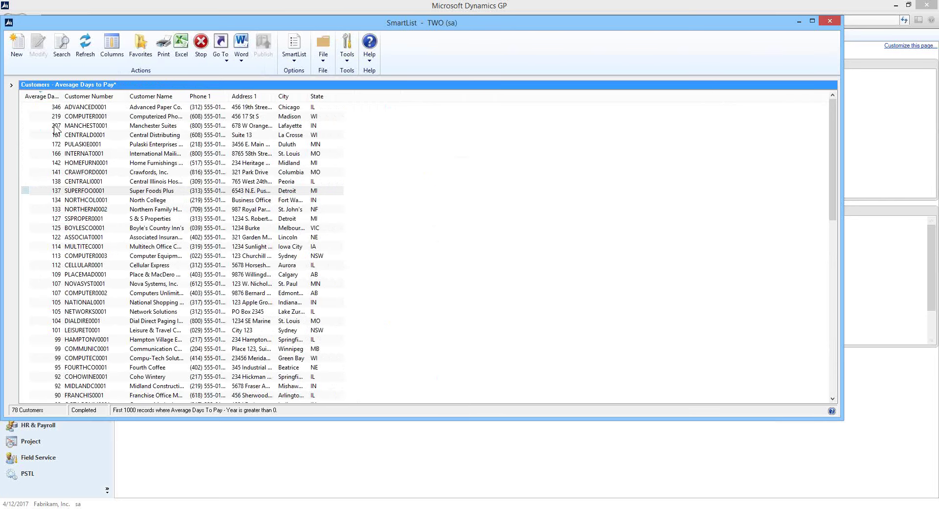
click(10, 86)
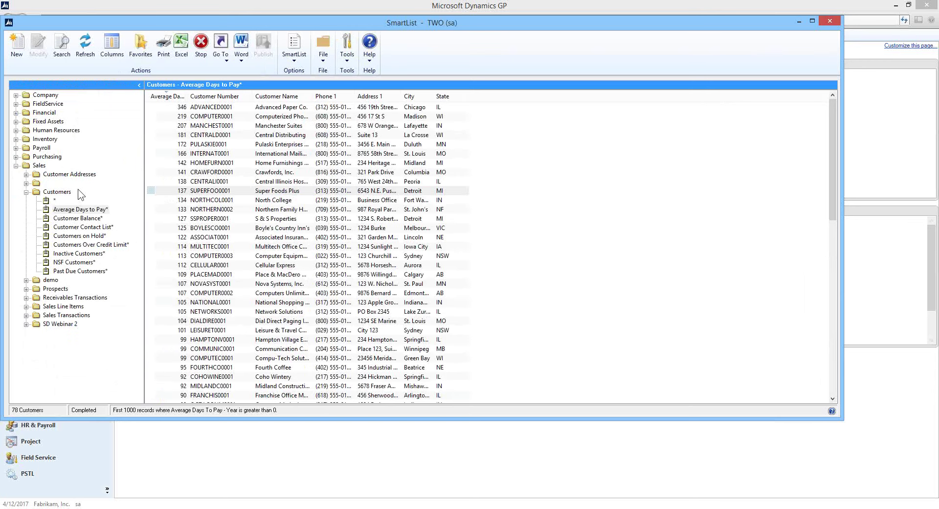
click(26, 192)
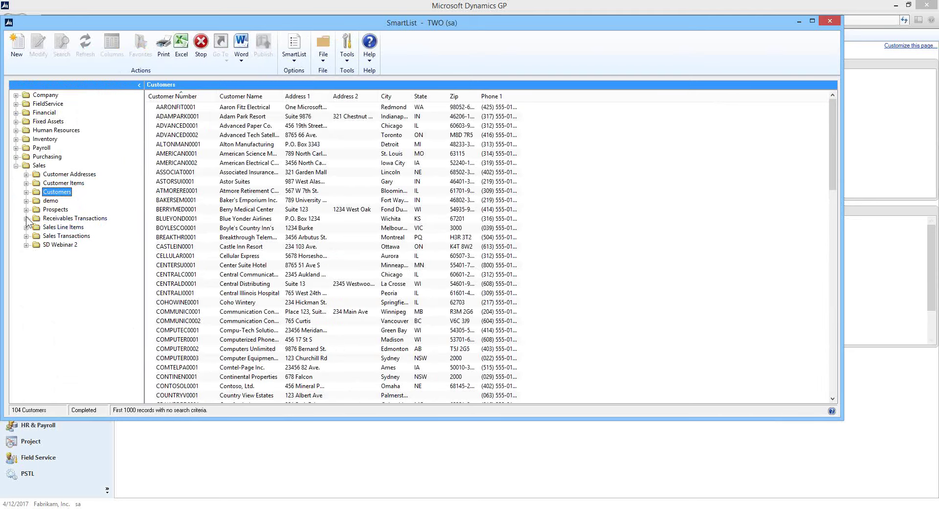
- Expand SD Webinar 2, preview Customer Contact List*, then load the SD Webinar 2 invoices
click(26, 245)
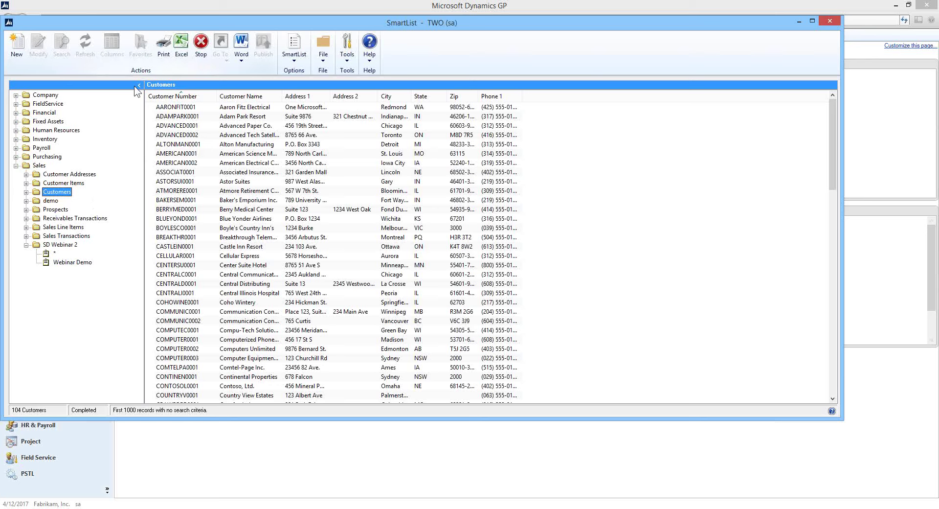
click(26, 192)
click(77, 227)
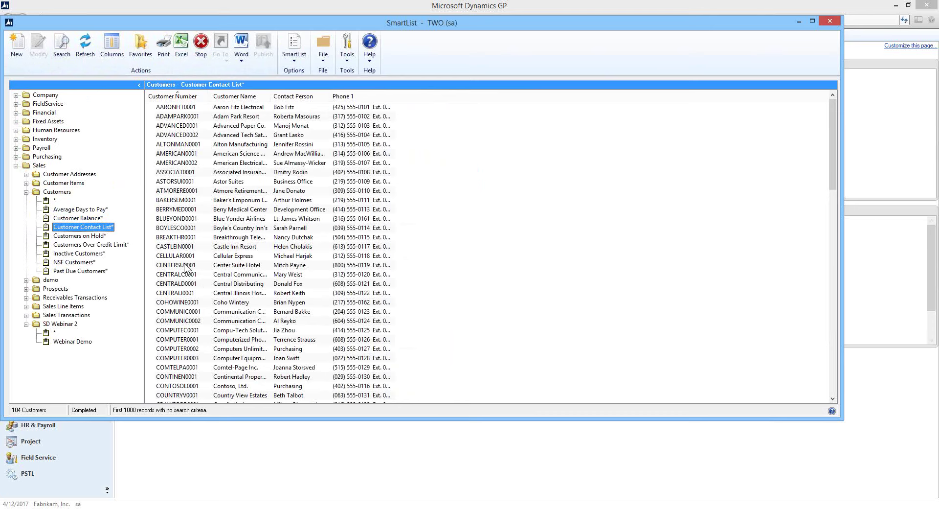
click(63, 323)
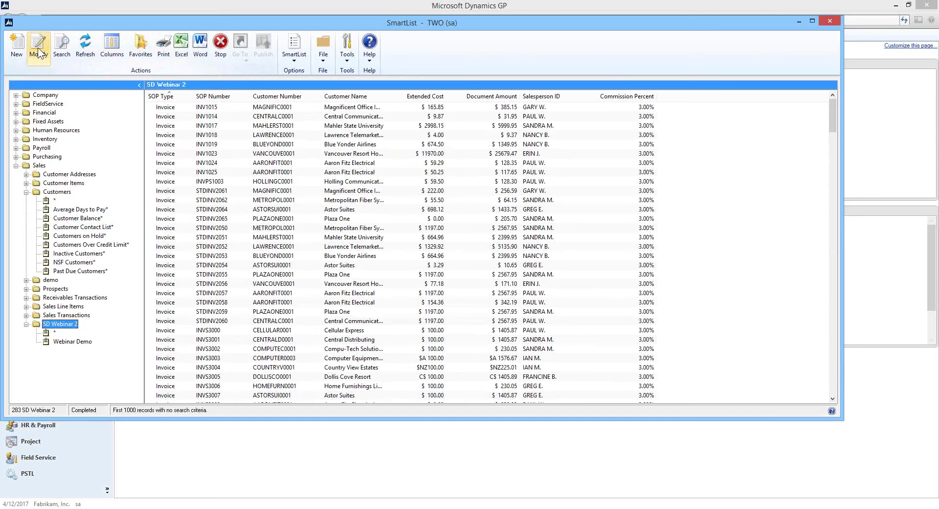
- Open SD Webinar 2 in SmartList Designer and view the Product dropdown
click(37, 48)
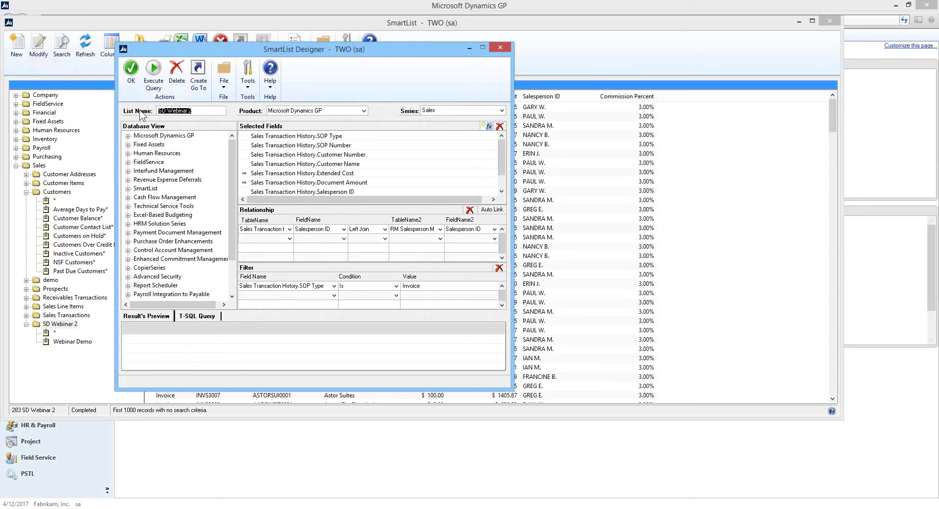
click(200, 111)
click(365, 111)
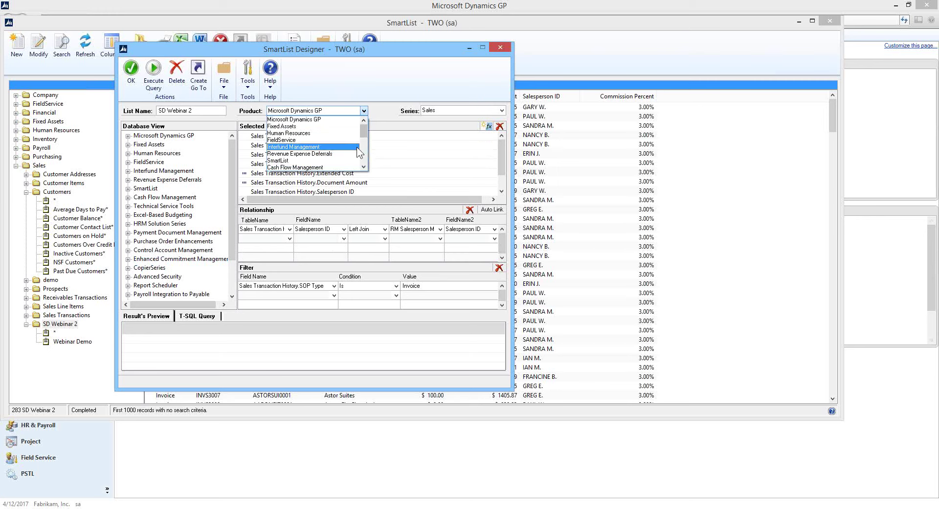
click(336, 121)
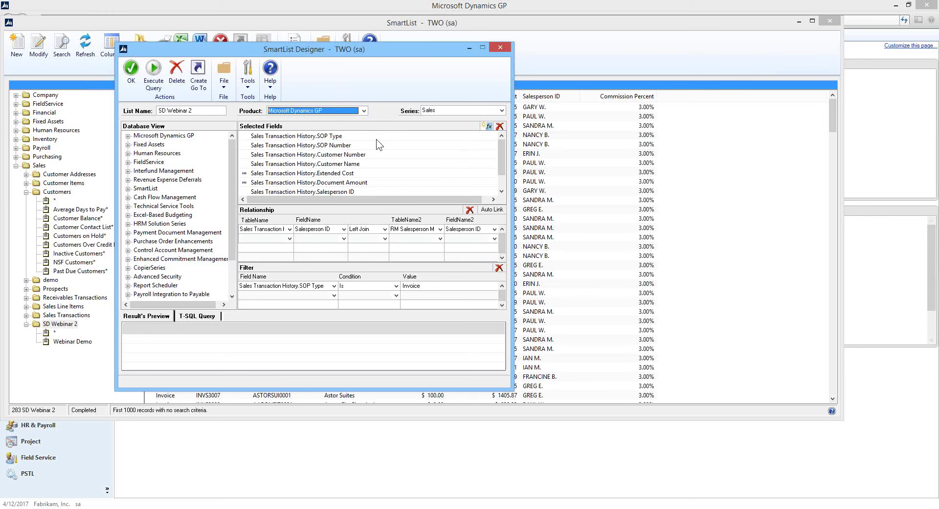
click(501, 111)
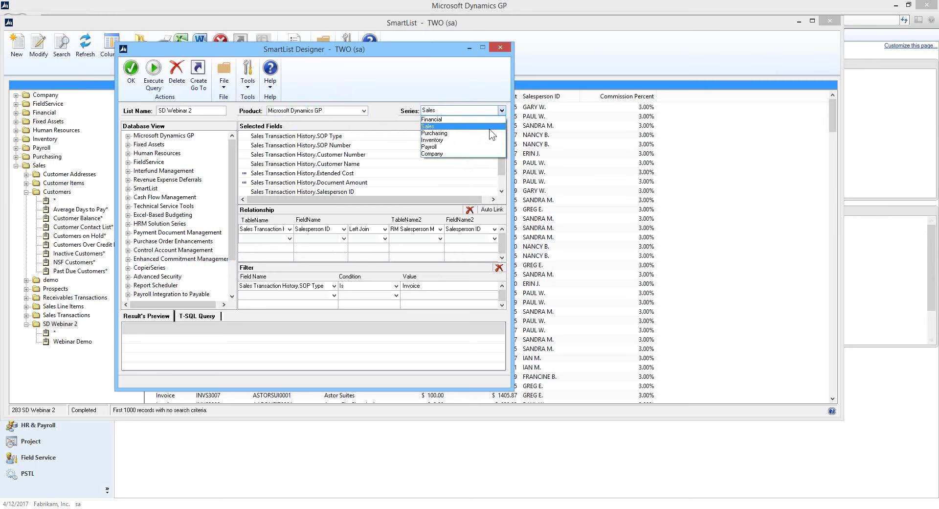
click(385, 115)
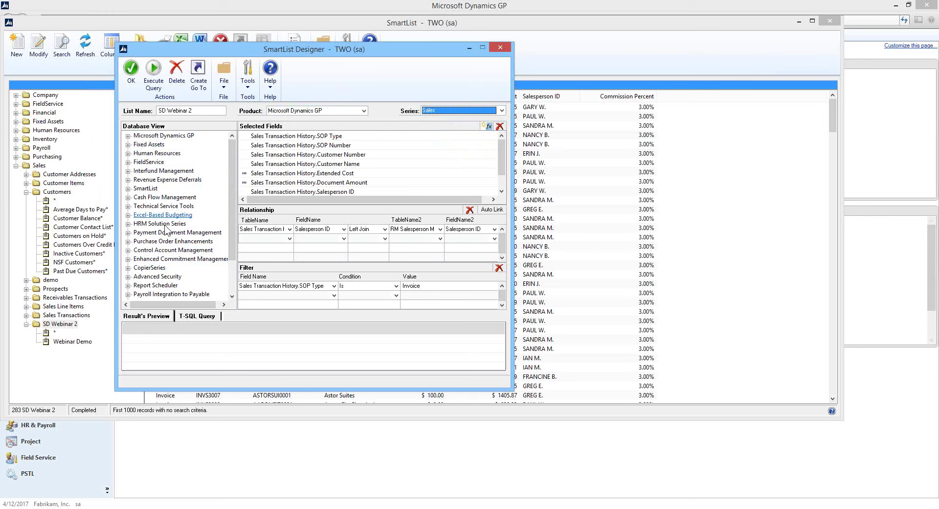
- Expand the Microsoft Dynamics GP Sales tables down to RM Salesperson Master's fields
click(129, 136)
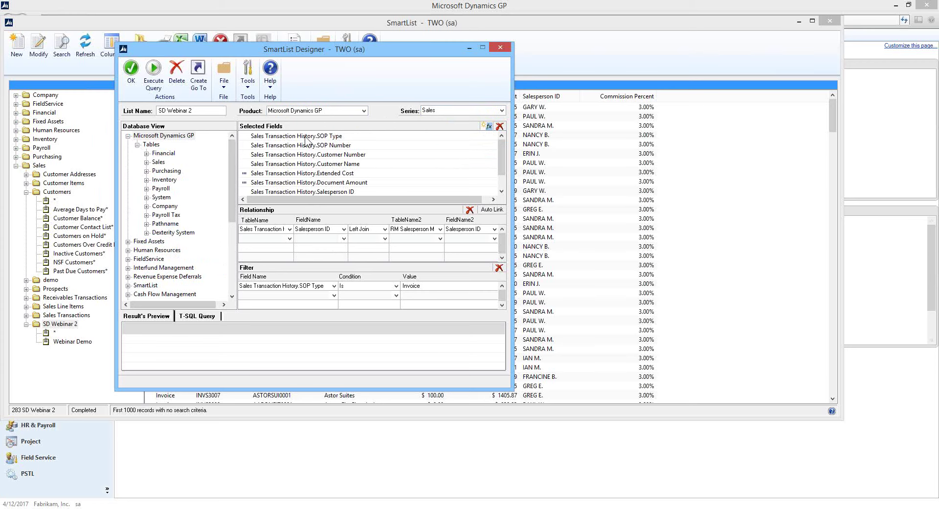
click(304, 136)
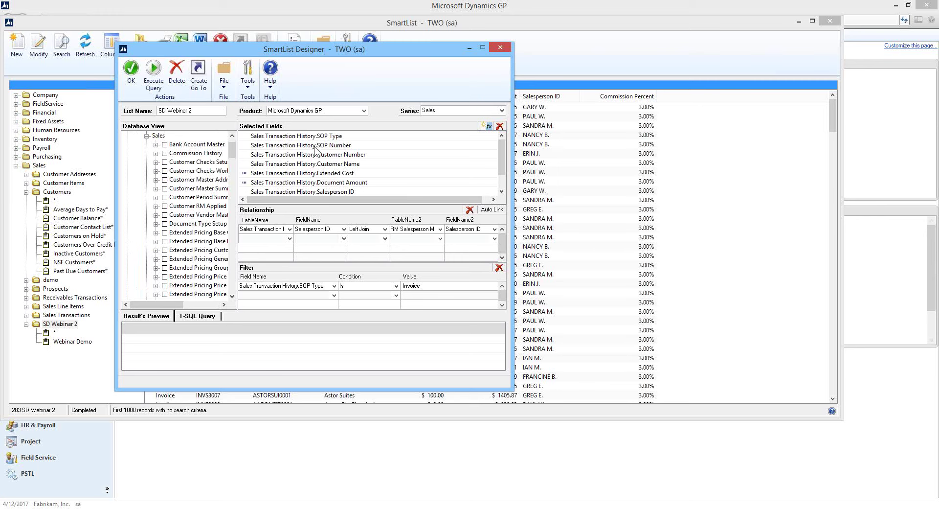
click(501, 192)
click(501, 191)
drag(230, 154, 233, 221)
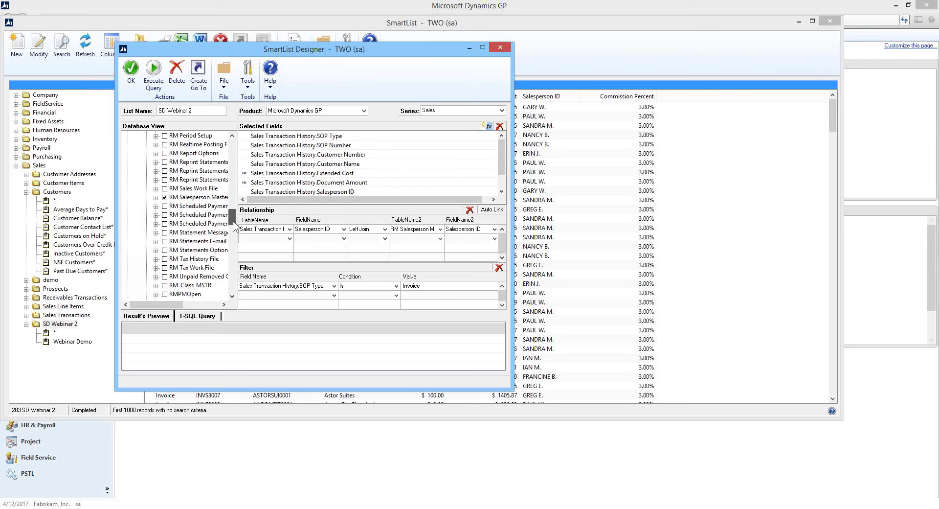
click(156, 198)
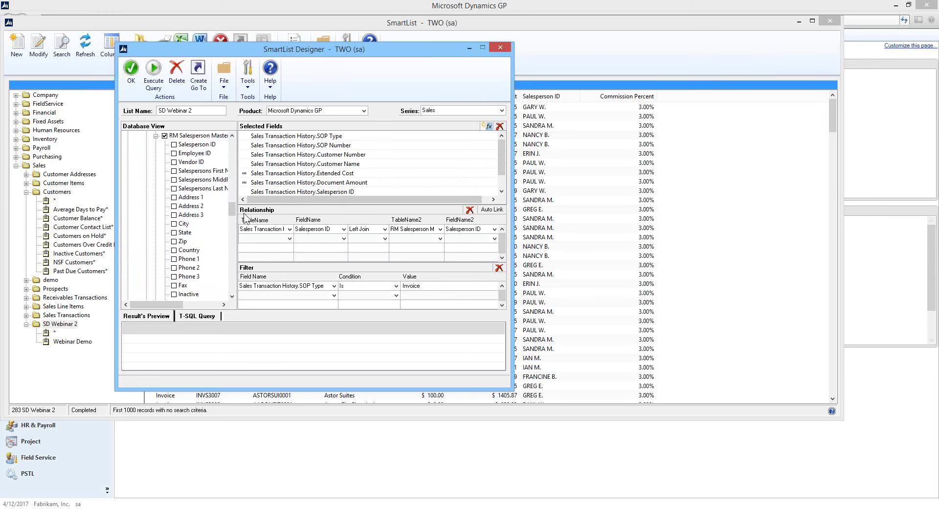
drag(231, 210, 230, 226)
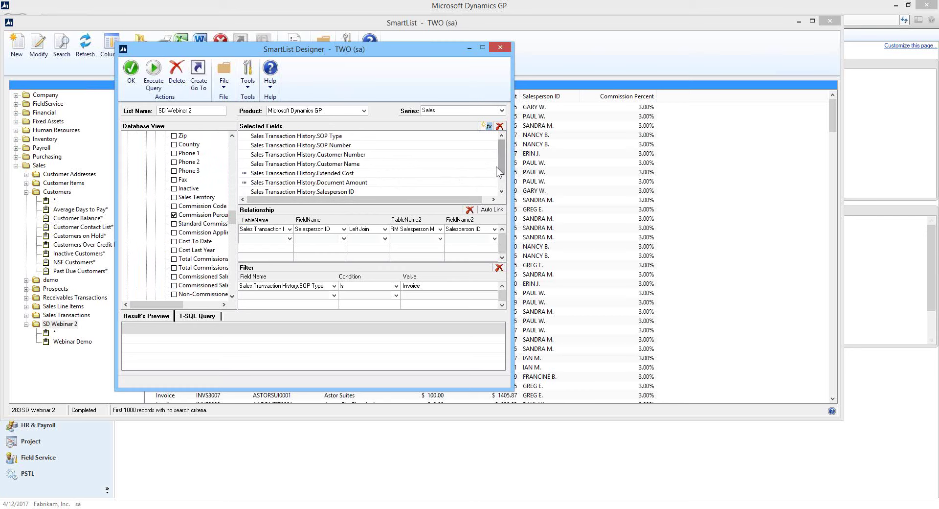
scroll(500, 164, down, 1)
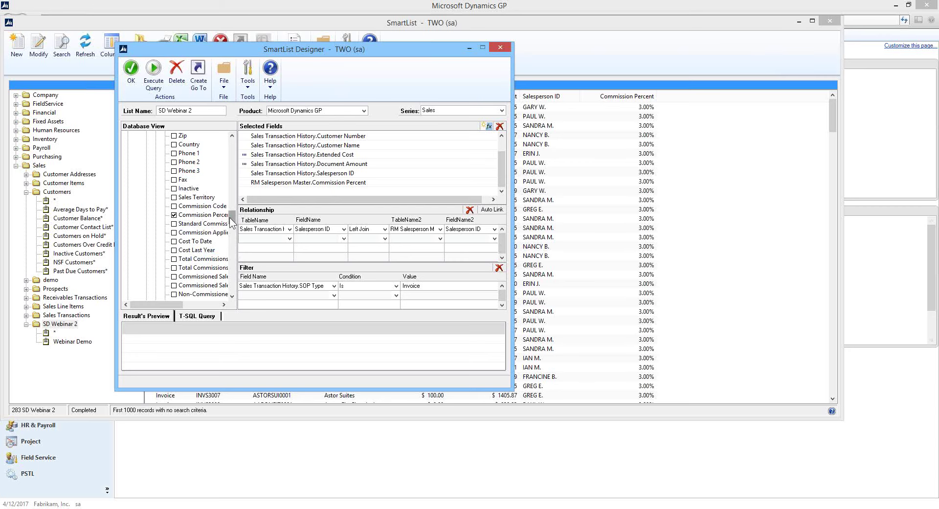
drag(230, 217, 233, 201)
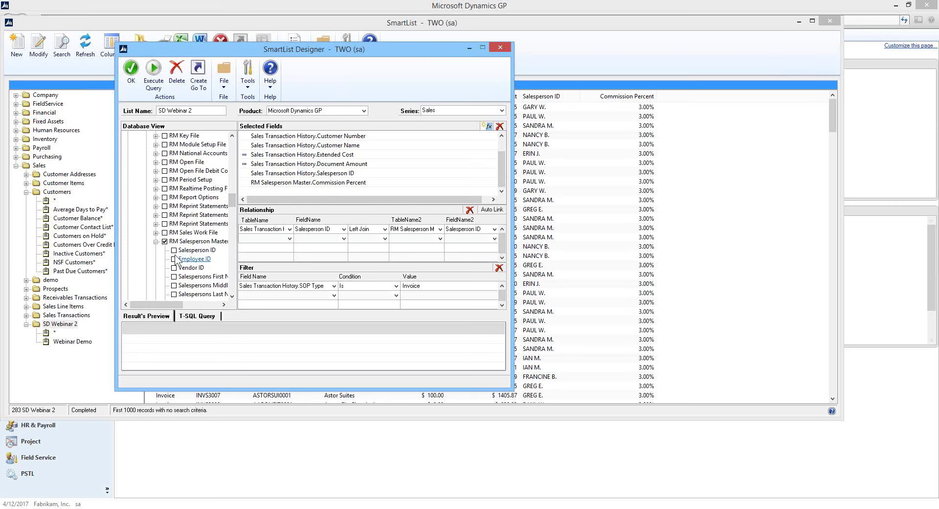
- Check Salespersons First Name, Middle Name and Last Name
click(174, 276)
click(174, 285)
click(175, 295)
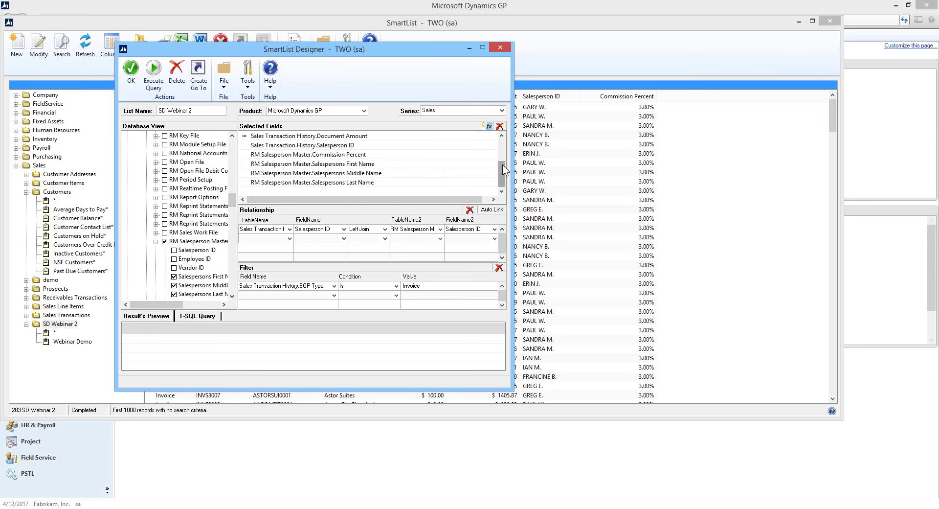
drag(503, 162, 501, 140)
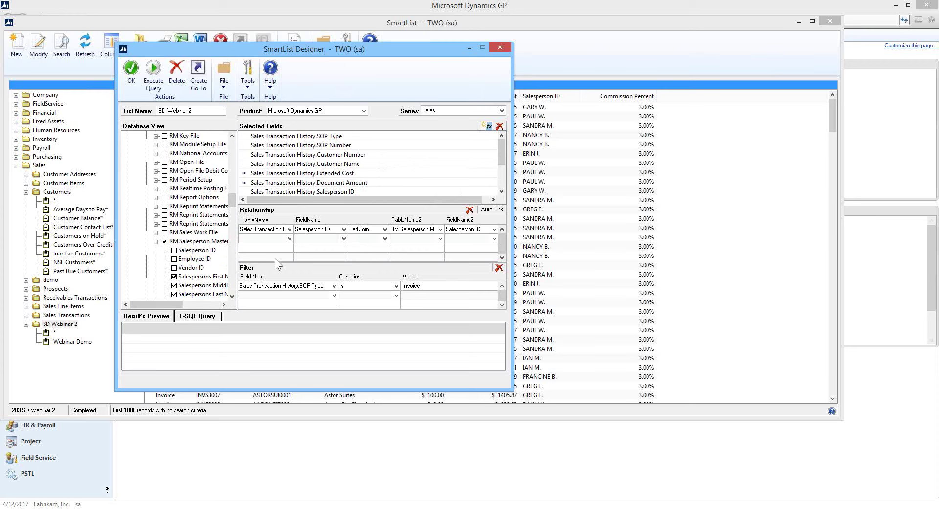
click(290, 229)
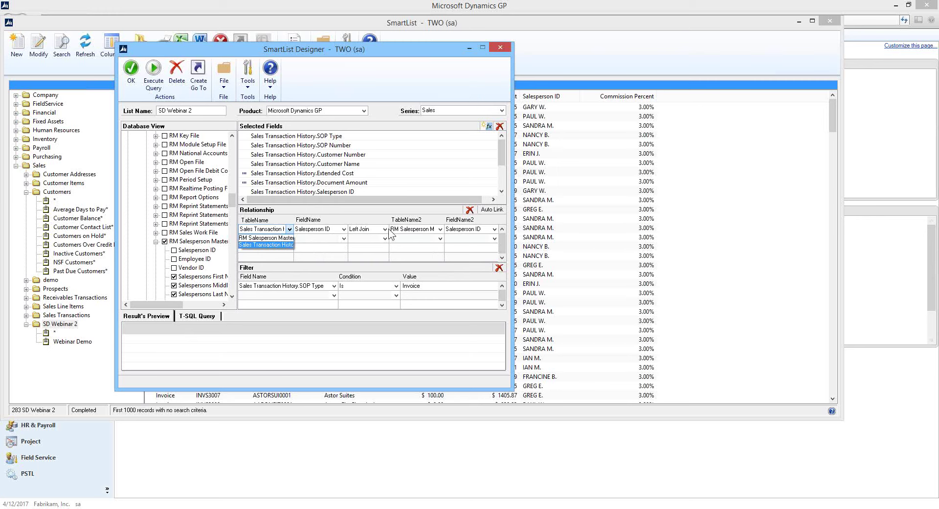
click(386, 229)
click(386, 229)
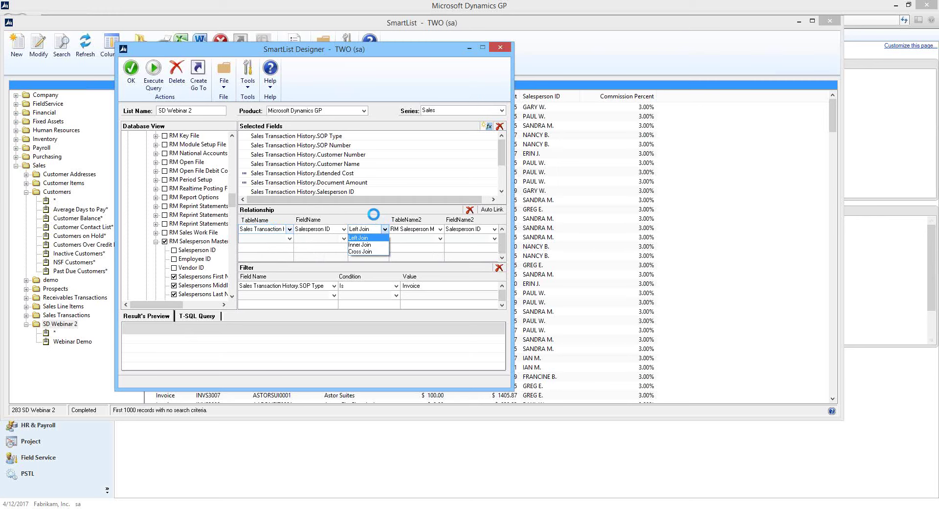
click(374, 214)
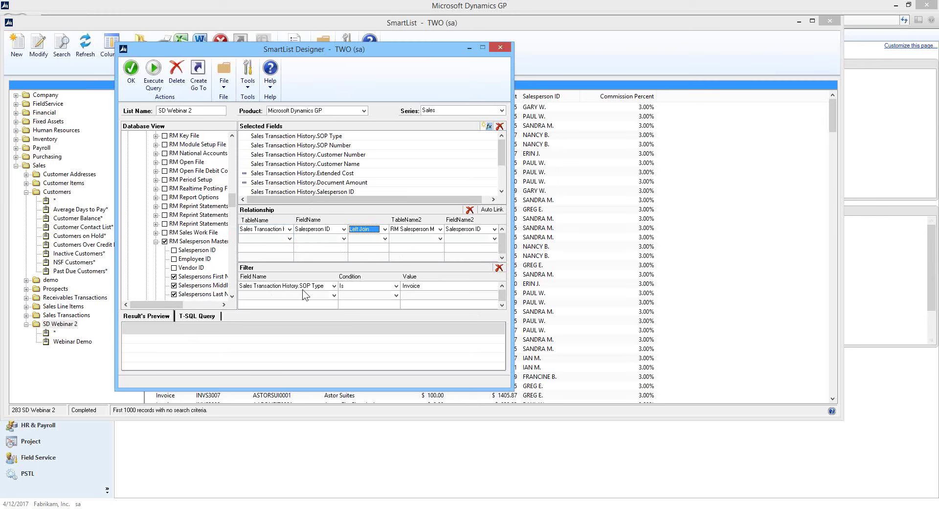
- Execute the query and scroll the Result's Preview back to its leftmost columns
click(156, 74)
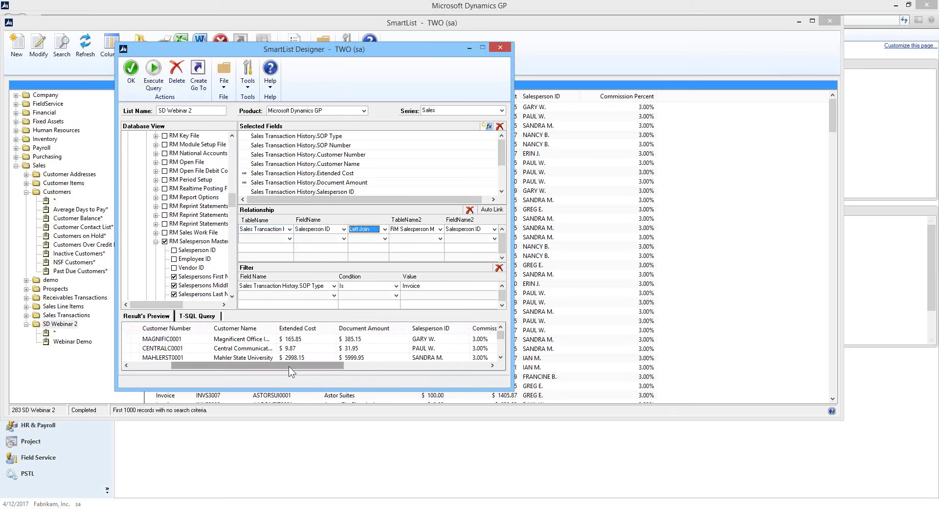
drag(289, 366, 246, 371)
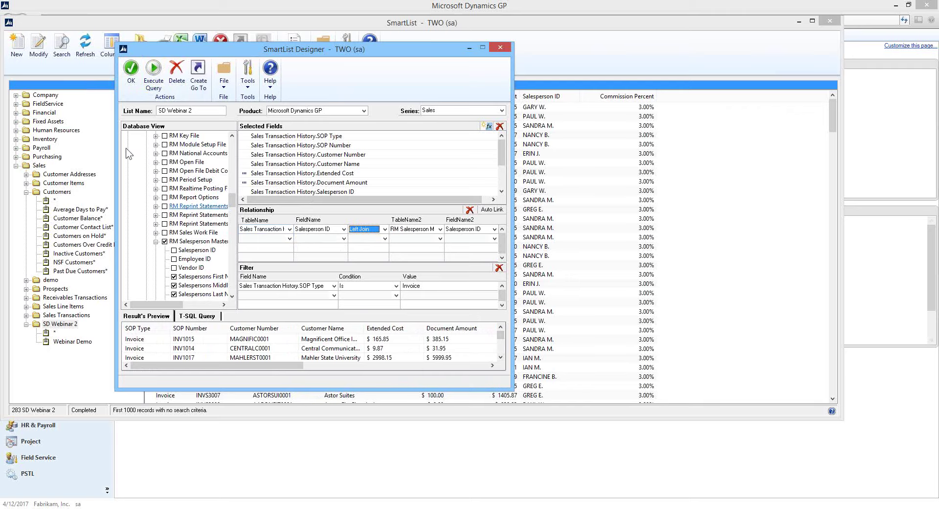
- Save the design, load SD Webinar 2, and open then close its search criteria
click(130, 71)
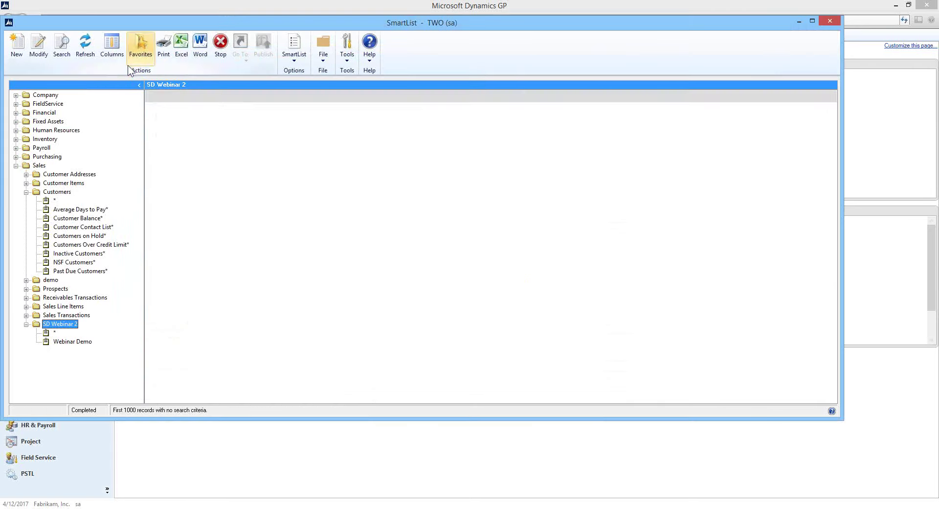
click(54, 333)
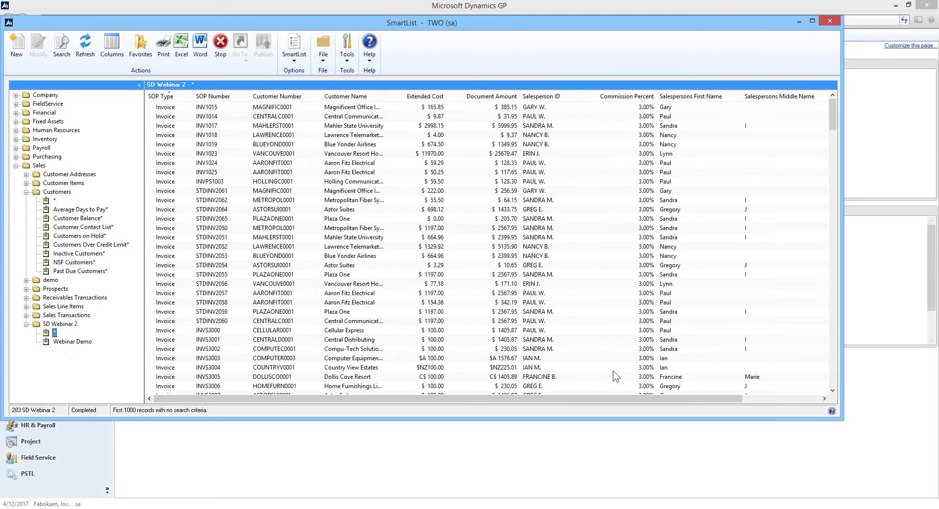
click(64, 45)
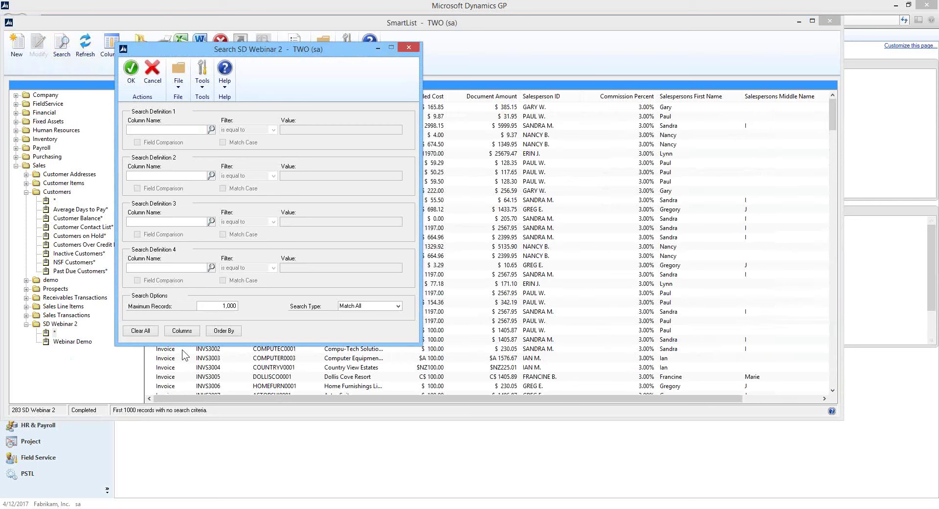
click(409, 47)
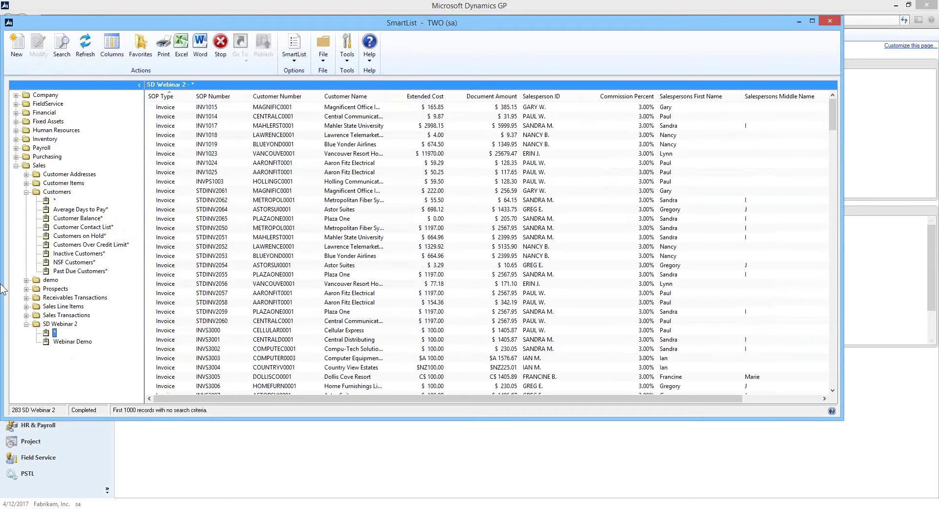
- Reload SD Webinar 2 and reopen it in SmartList Designer
click(60, 324)
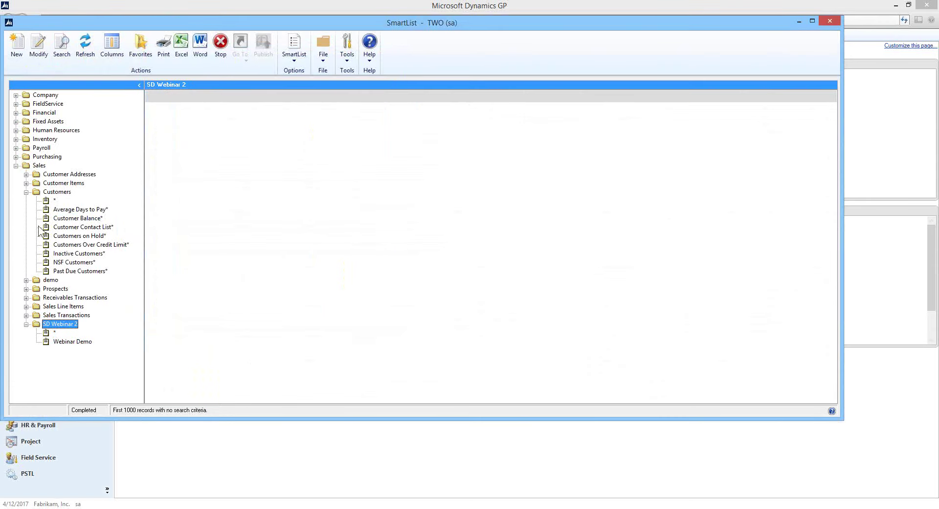
click(33, 49)
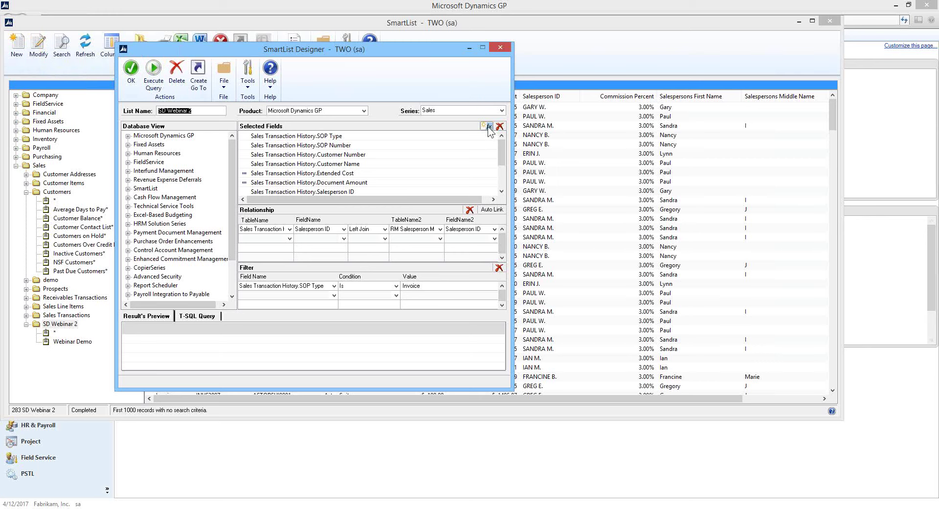
- Open the Calculated Fields list and start a new calculated field
click(488, 127)
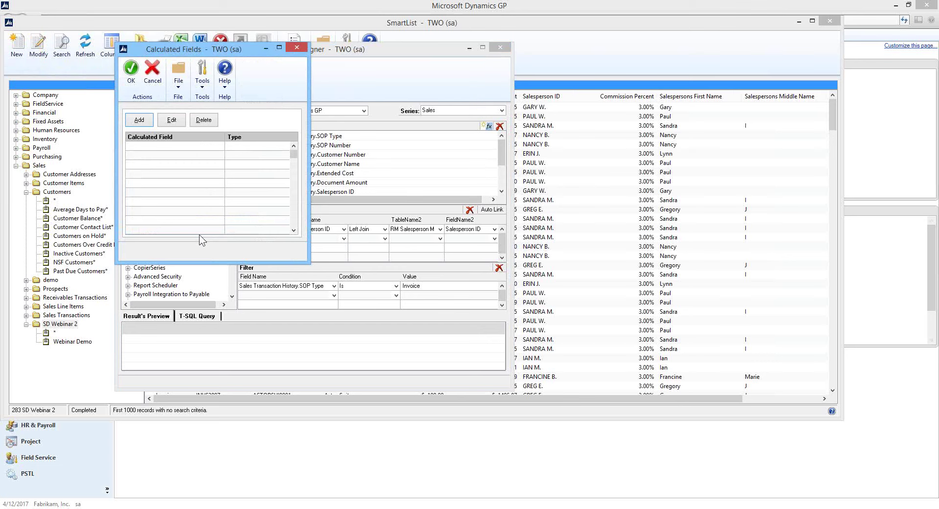
click(140, 120)
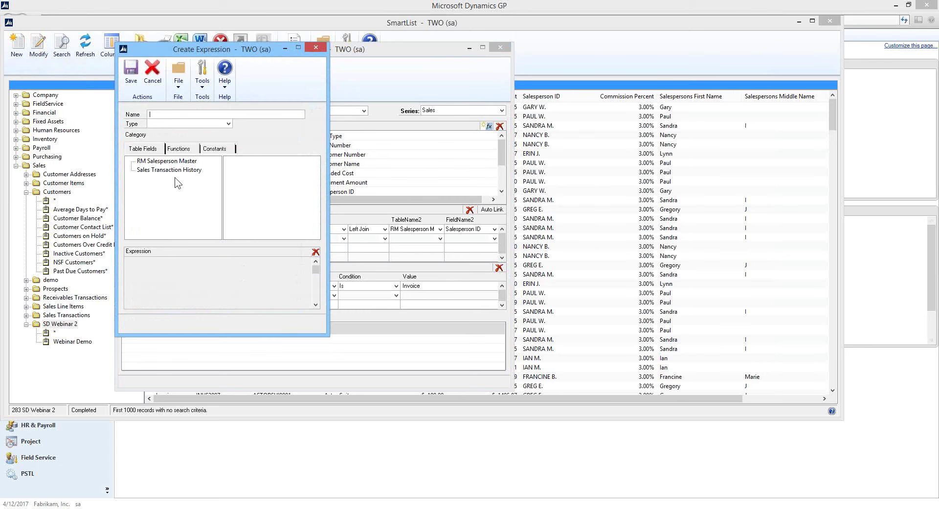
- Name the calculated field 'Document Margin' and set its type to Currency
text(Document Margi)
click(229, 124)
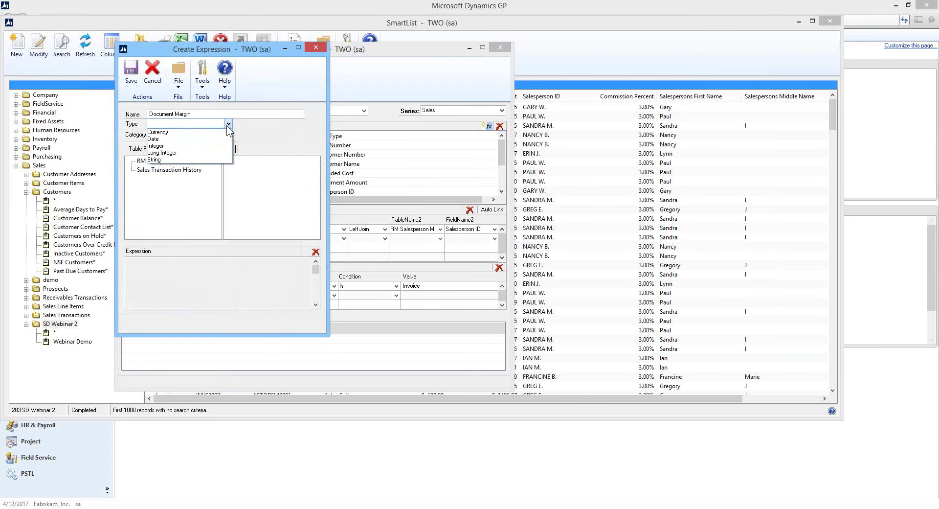
click(156, 133)
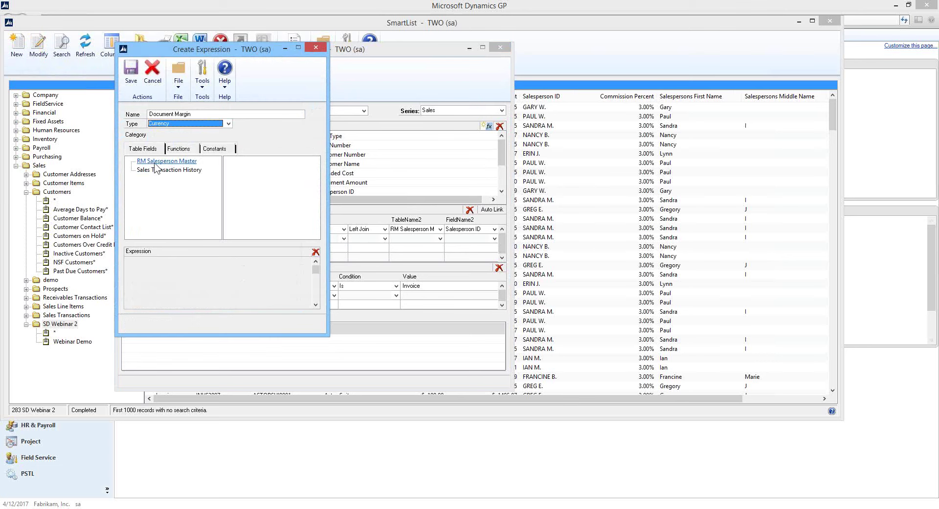
- Browse the expression's operator, text, date/time, math and aggregate function categories
click(178, 150)
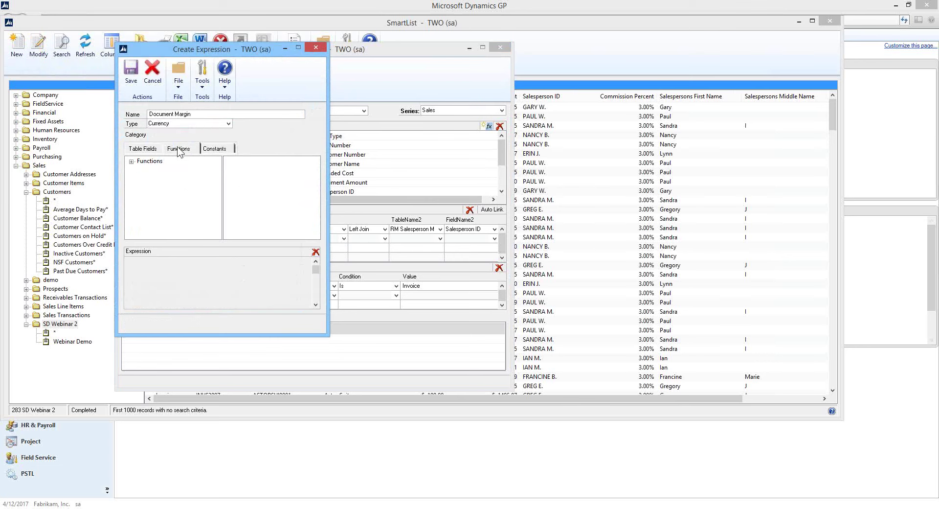
click(132, 162)
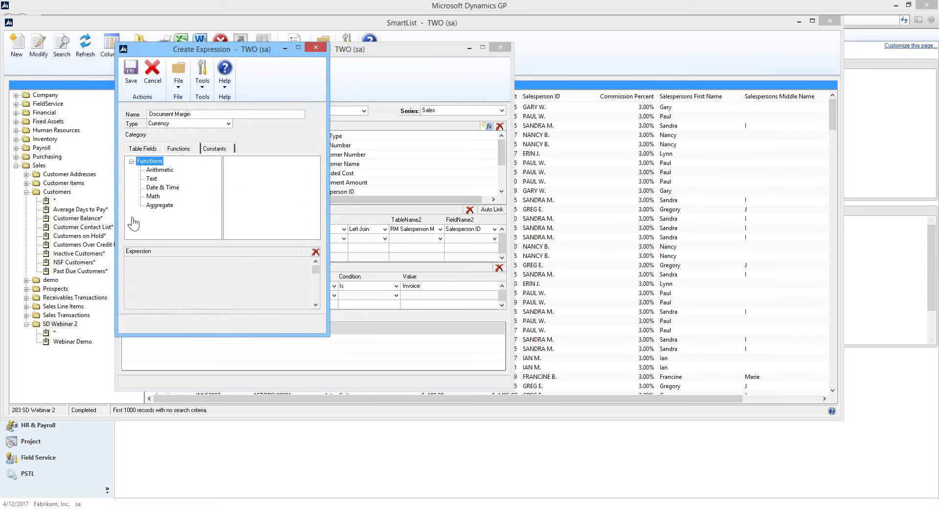
click(162, 170)
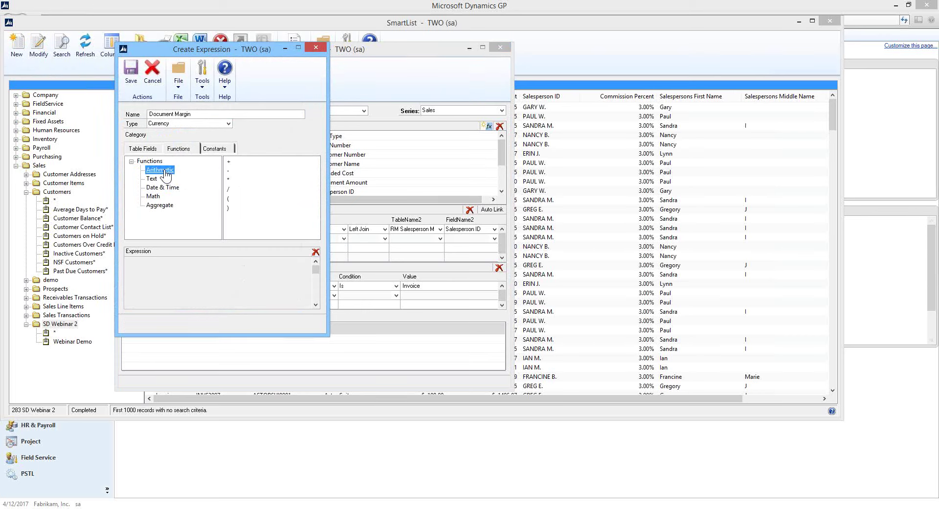
click(153, 178)
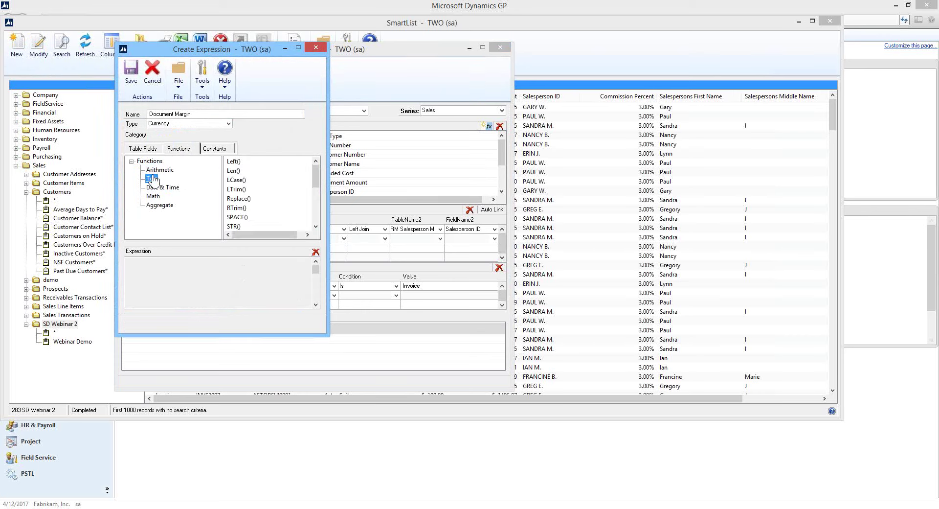
click(164, 188)
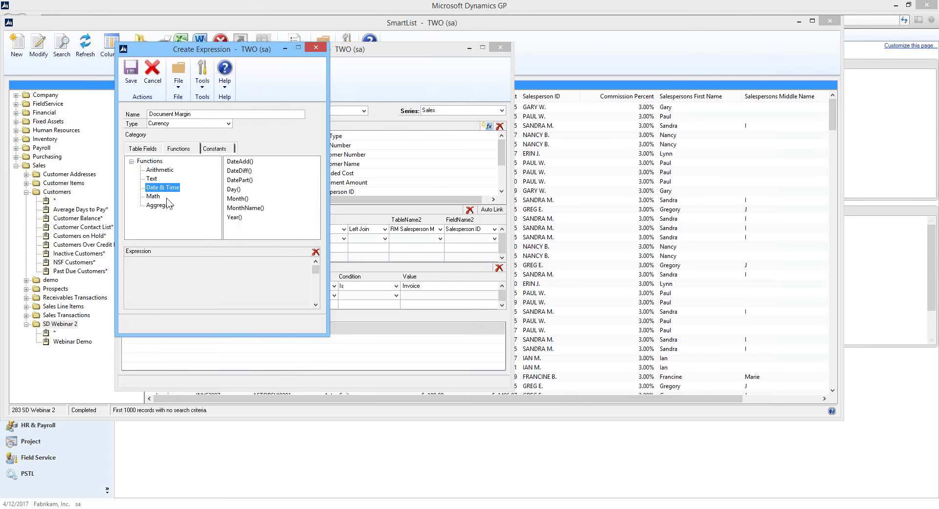
click(153, 196)
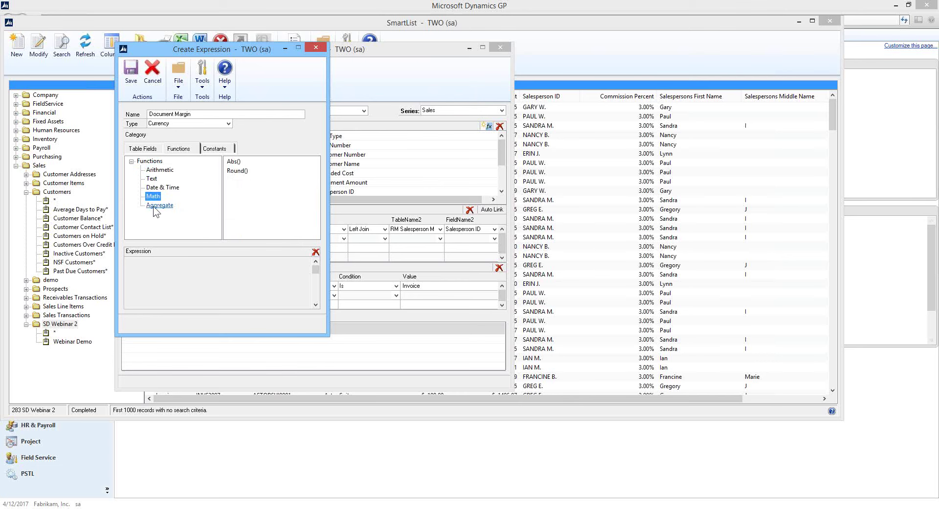
click(156, 212)
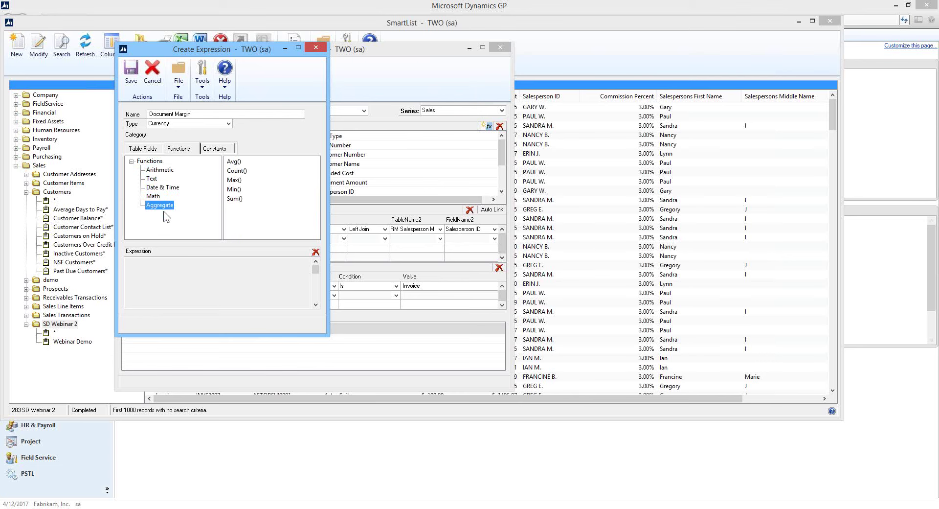
- Show the Constants options, keeping Numeric as the constant type
click(225, 149)
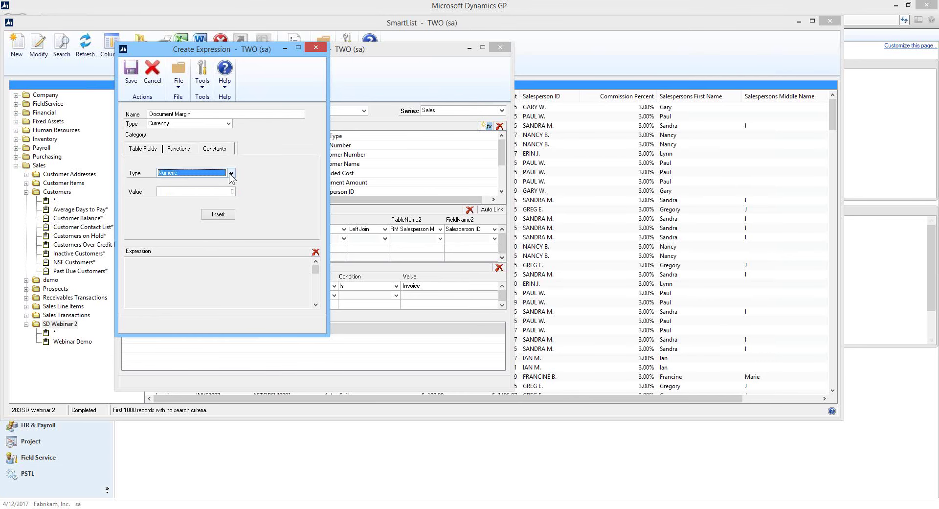
click(231, 173)
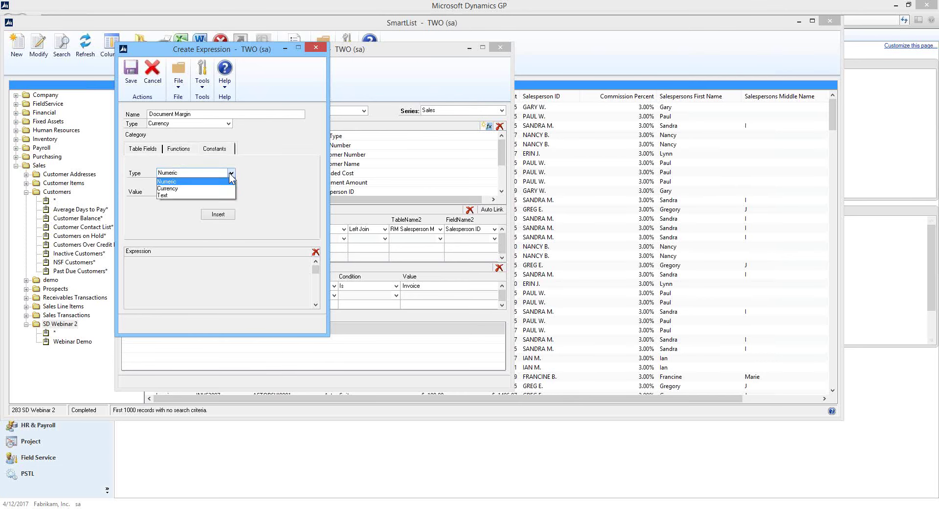
click(292, 178)
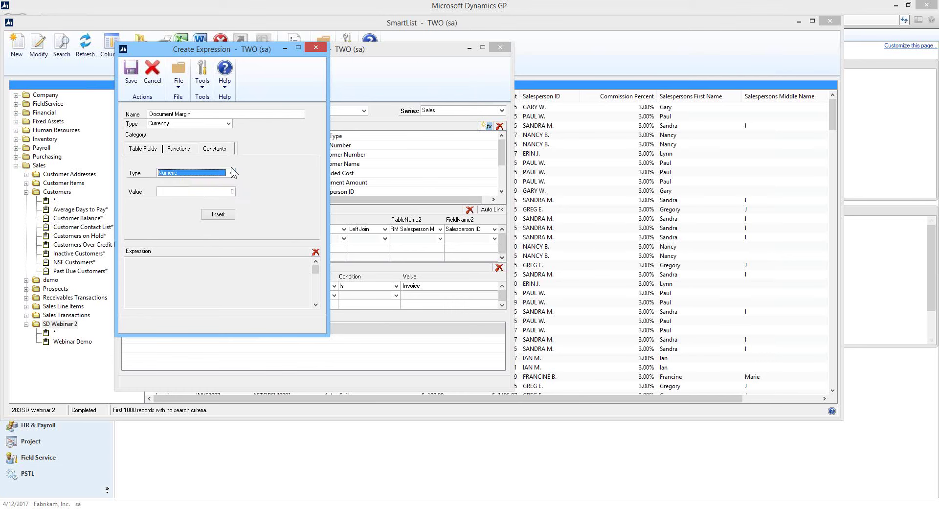
- List the Sales Transaction History table fields and scroll down to Extended Cost
click(149, 148)
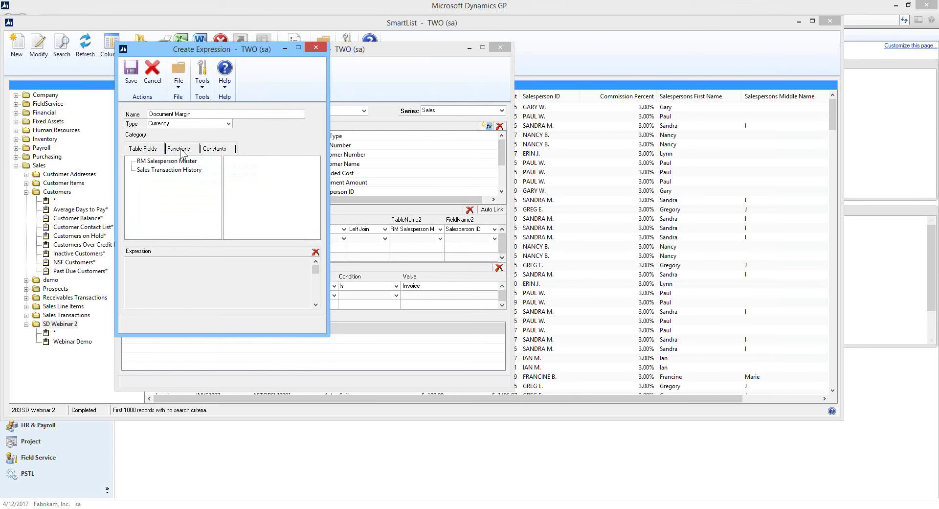
click(159, 172)
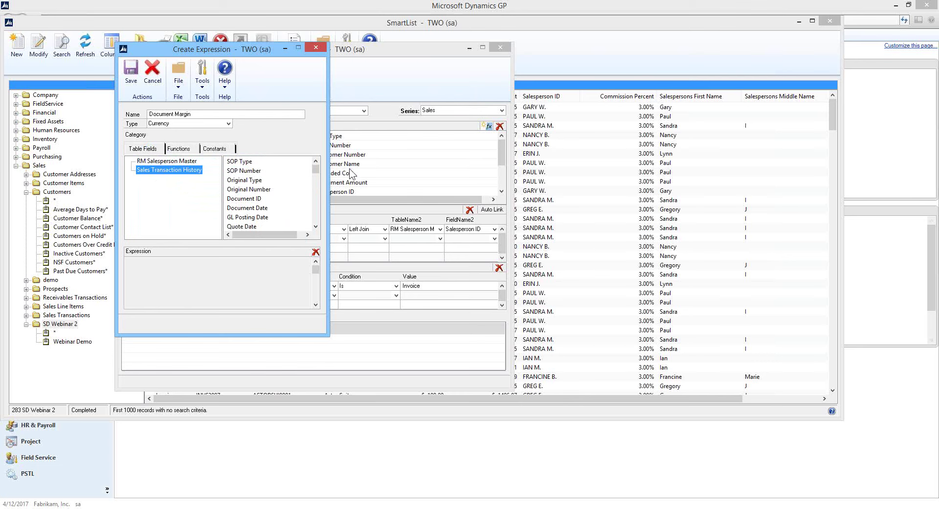
scroll(316, 218, down, 3)
scroll(316, 215, down, 5)
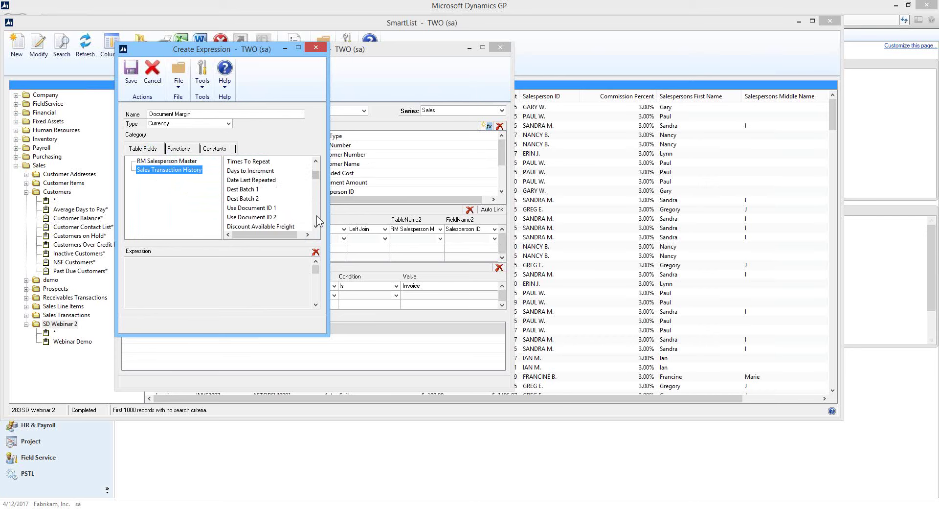
scroll(316, 215, down, 3)
scroll(316, 215, down, 4)
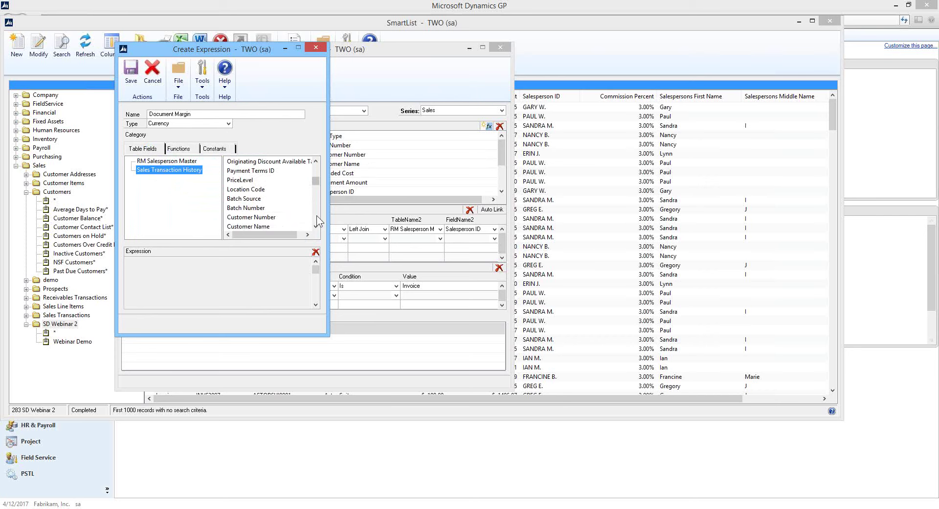
scroll(317, 220, down, 3)
scroll(316, 216, down, 6)
scroll(316, 215, down, 8)
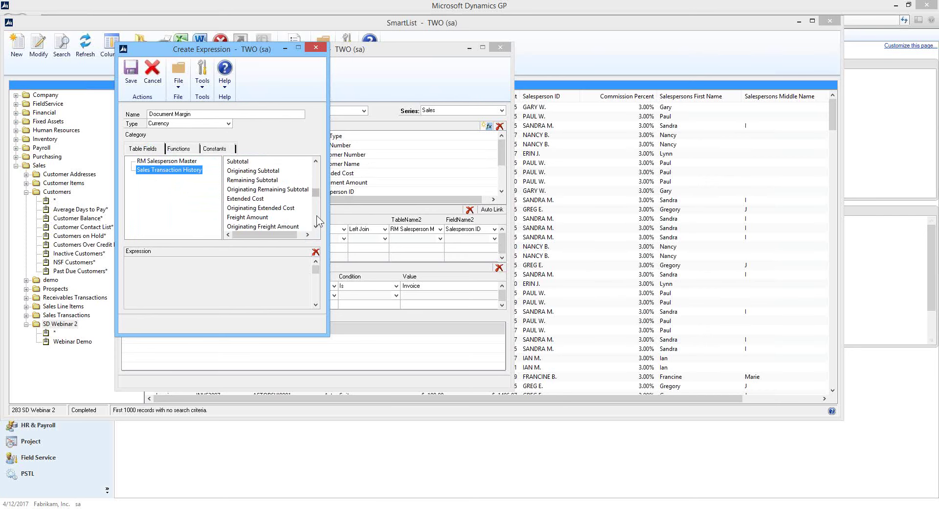
- Add Extended Cost to the Document Margin expression with a minus sign before it
double_click(244, 199)
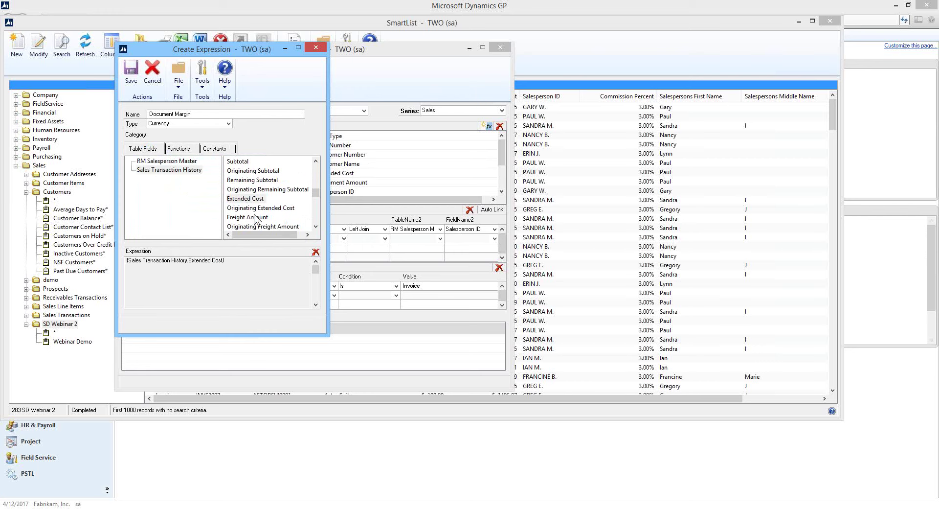
click(148, 268)
click(179, 148)
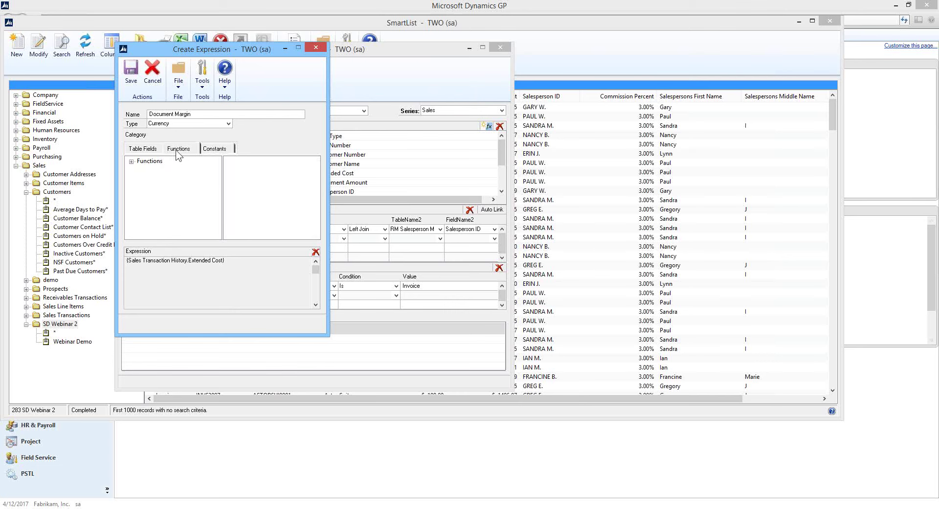
click(131, 162)
click(160, 170)
double_click(228, 171)
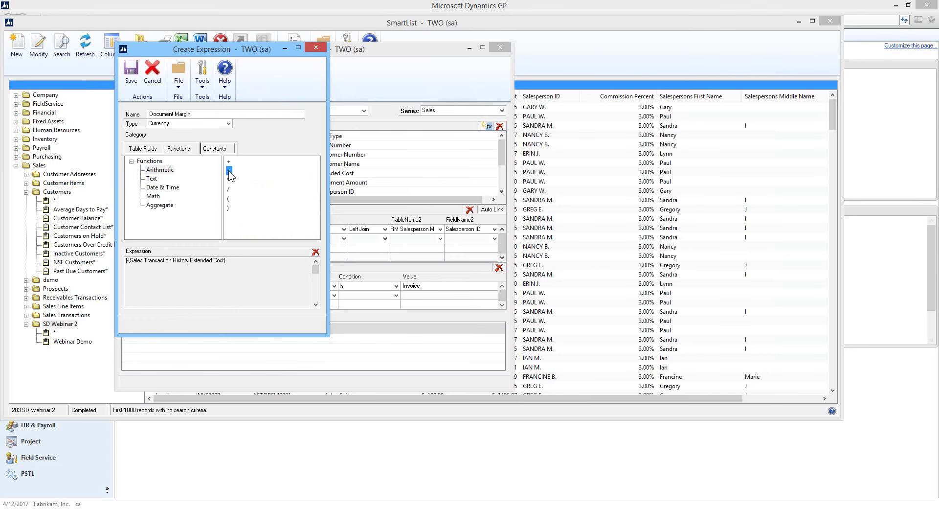
- Insert Sales Transaction History Document Amount at the start of the expression
click(146, 149)
click(169, 170)
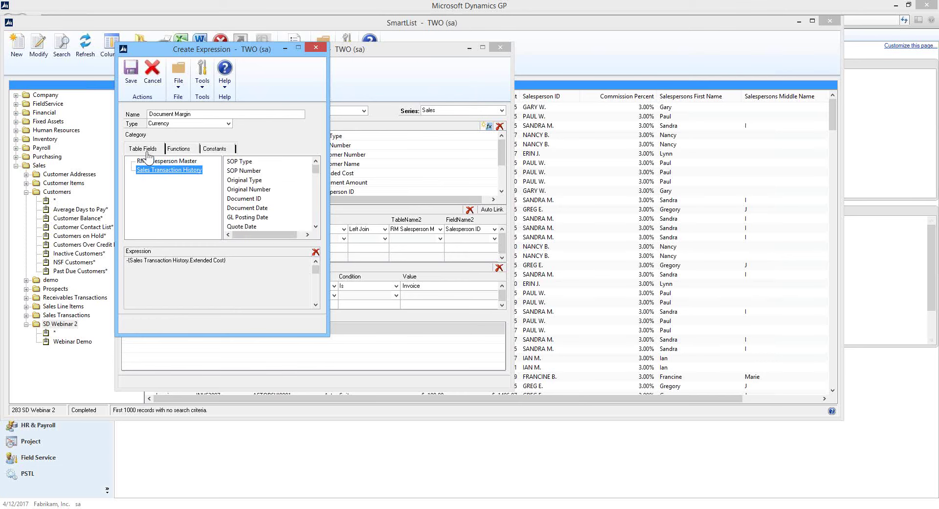
scroll(317, 216, down, 10)
scroll(317, 216, down, 10)
scroll(317, 216, down, 6)
scroll(317, 216, down, 7)
scroll(317, 216, down, 5)
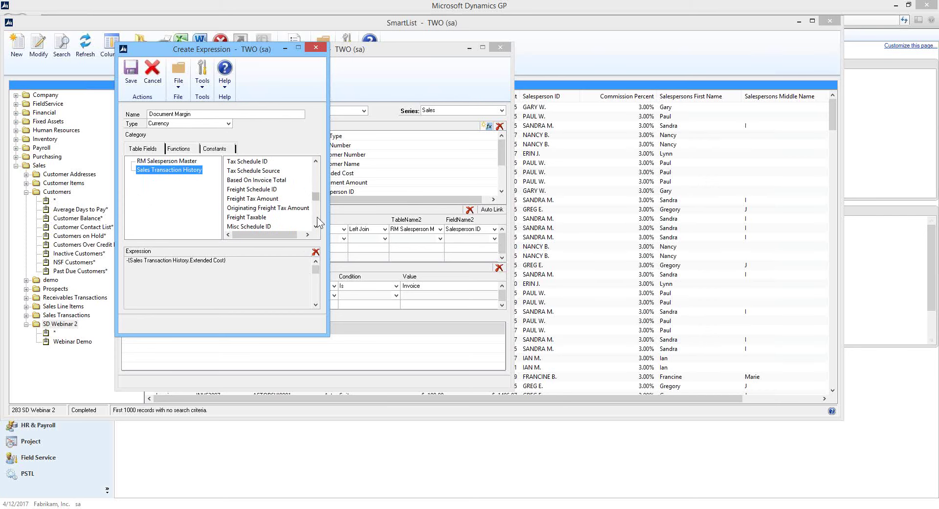
scroll(317, 217, down, 5)
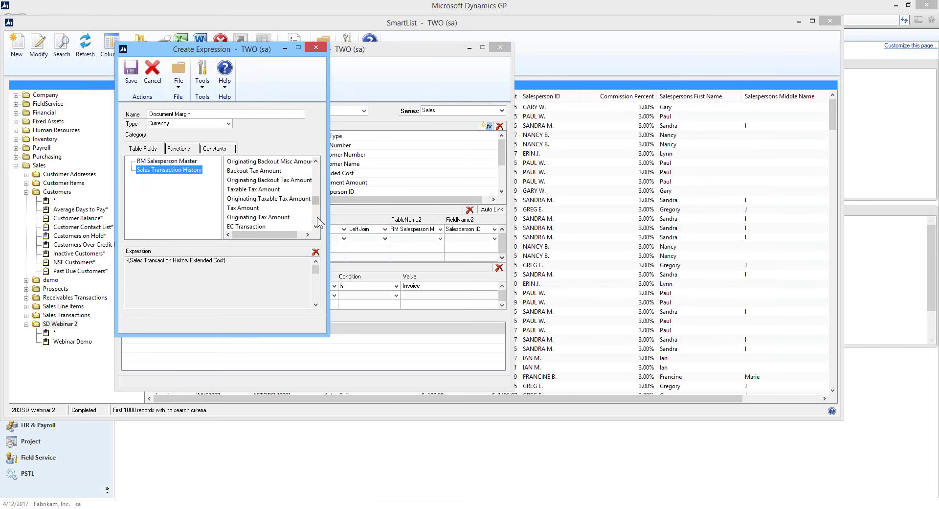
double_click(266, 171)
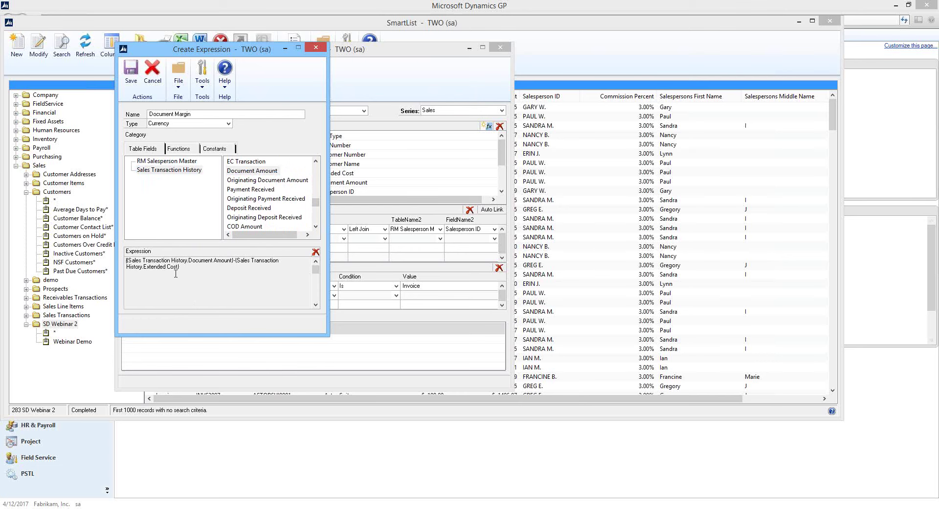
- Save Document Margin as a valid Currency field and close Calculated Fields
click(133, 71)
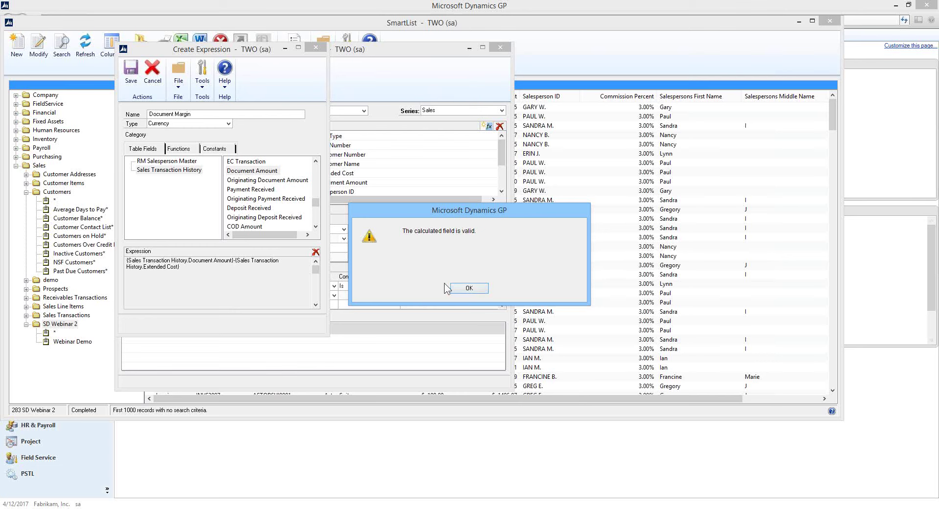
click(469, 288)
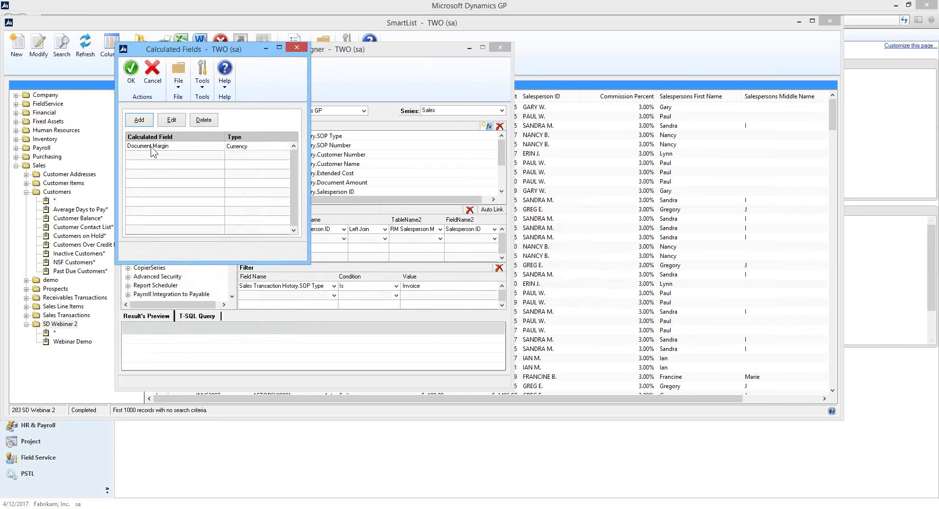
click(130, 73)
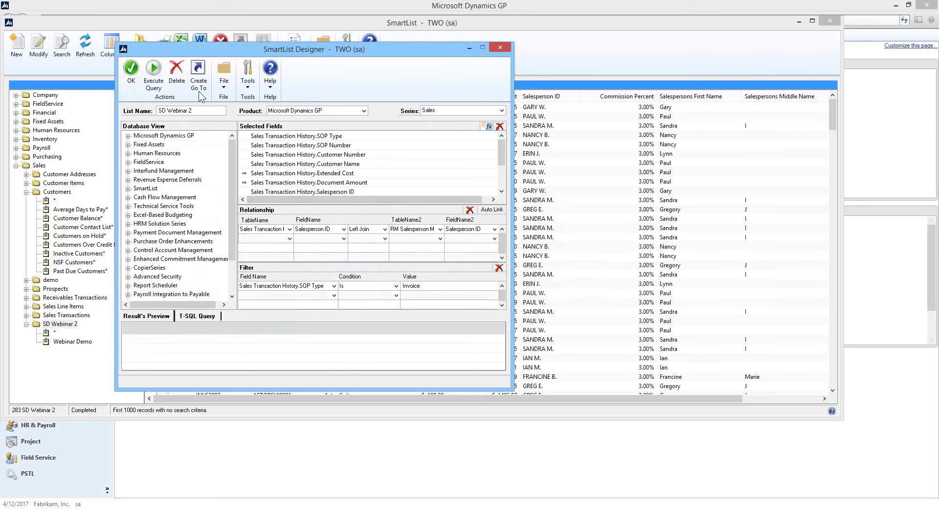
- Save the SD Webinar 2 design, then run and reload its list of 283 invoices
click(129, 72)
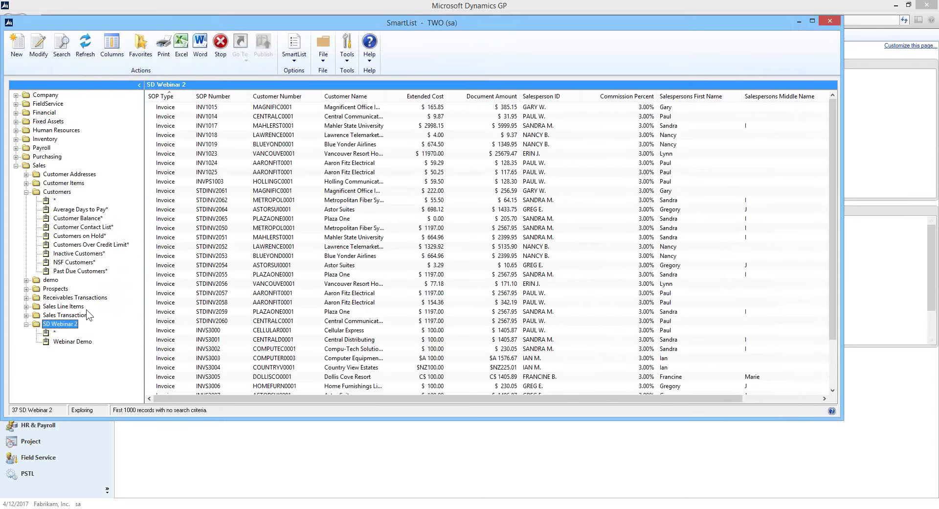
click(54, 333)
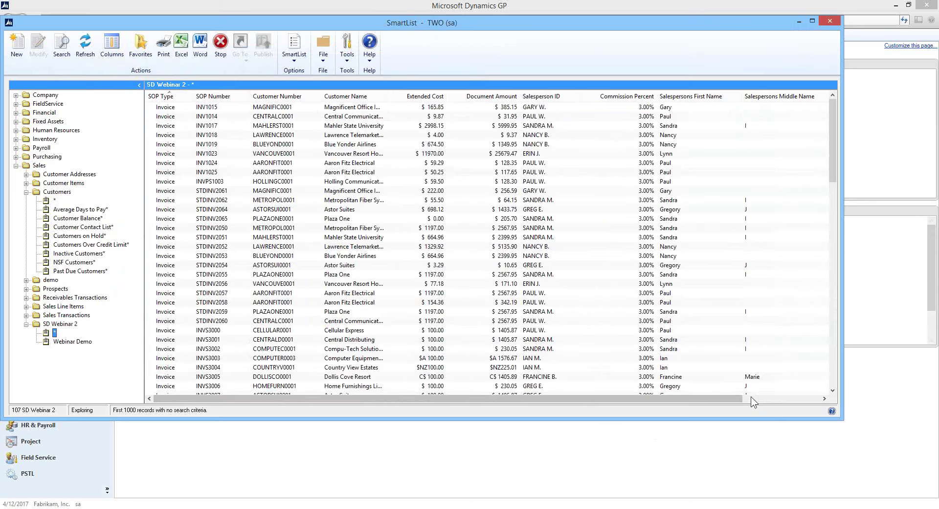
click(752, 397)
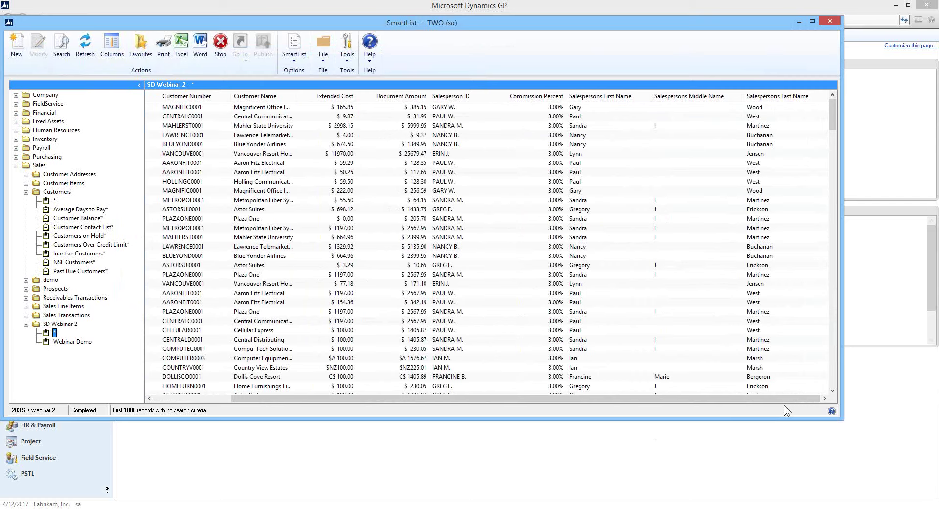
click(163, 399)
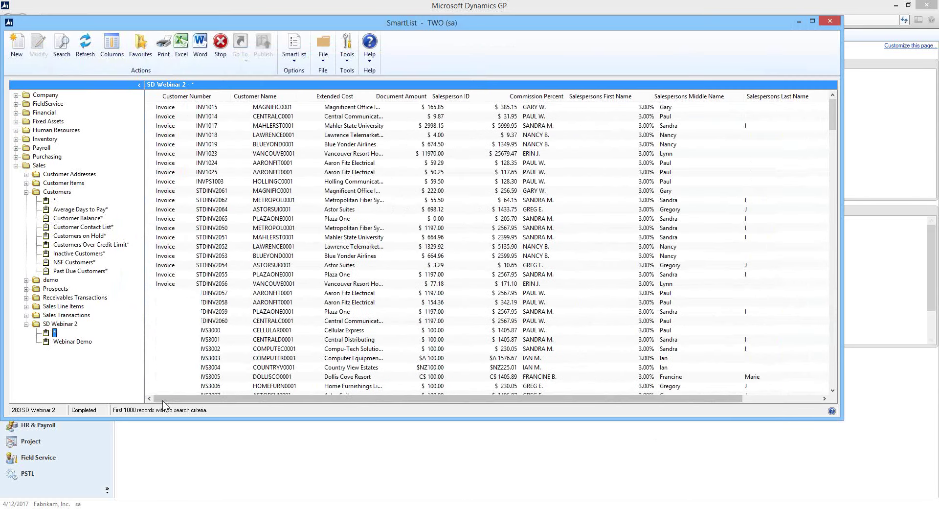
click(59, 324)
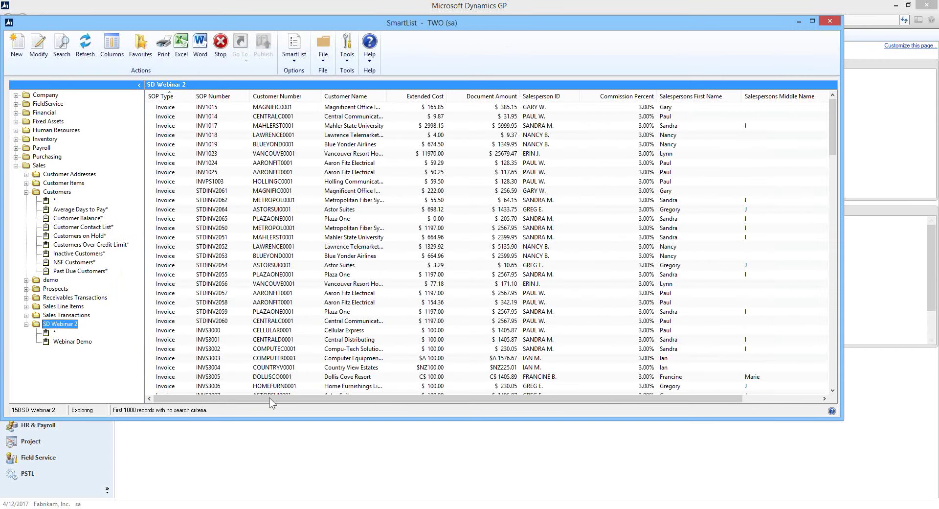
click(765, 399)
click(765, 399)
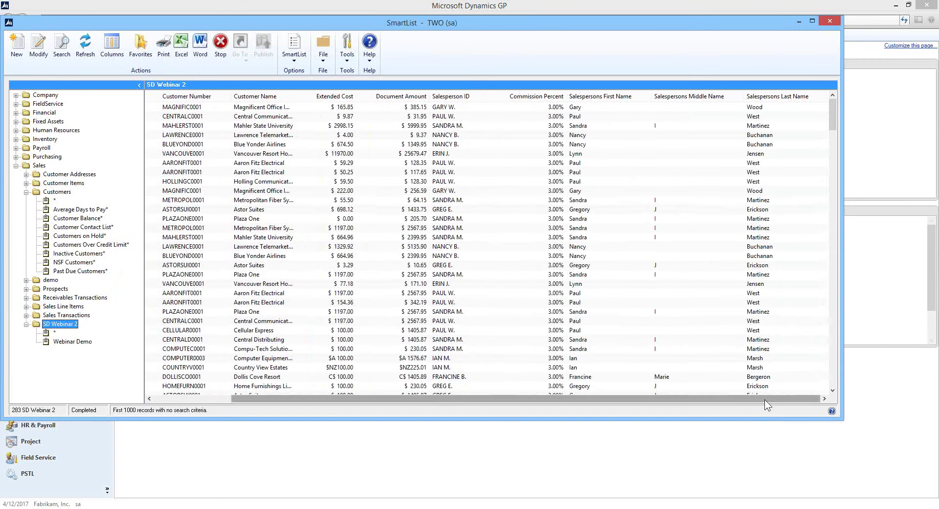
- Re-edit SD Webinar 2, re-save its Document Margin calculated field, and save the list
click(39, 46)
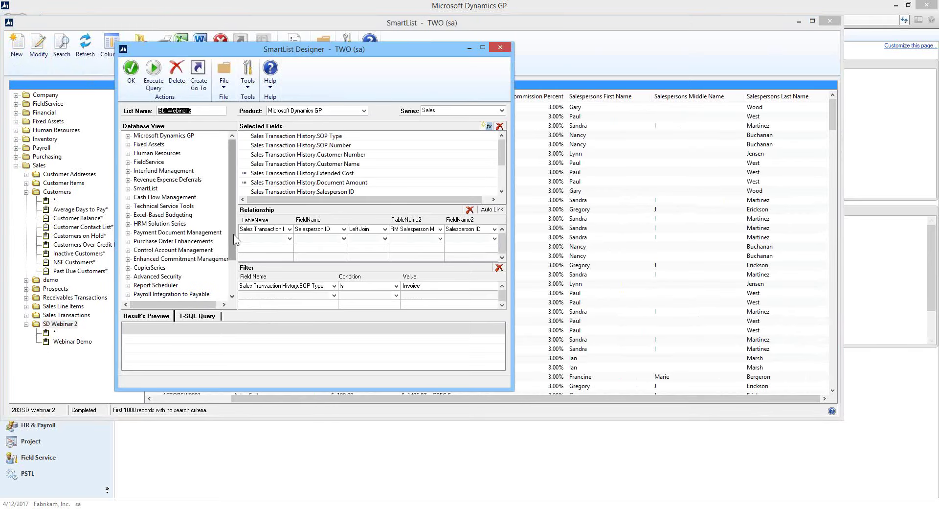
drag(234, 241, 240, 283)
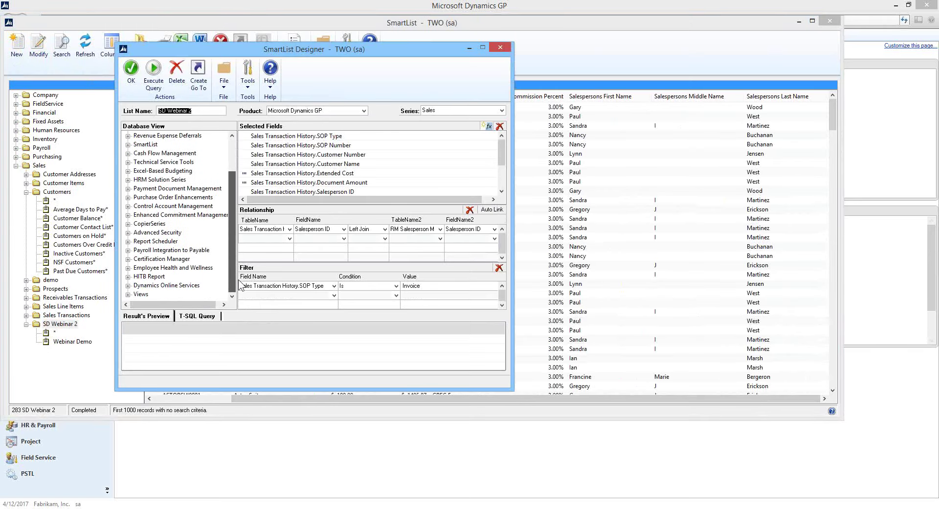
drag(232, 213, 232, 182)
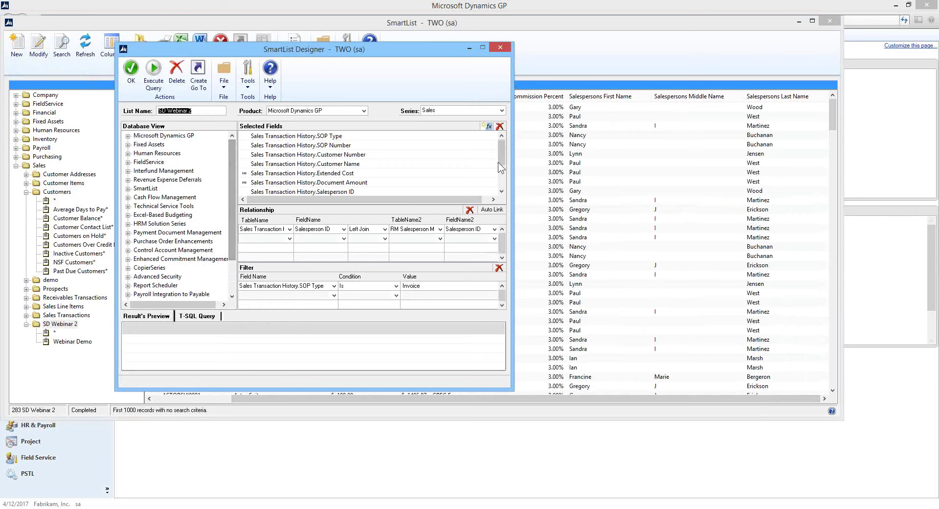
click(489, 126)
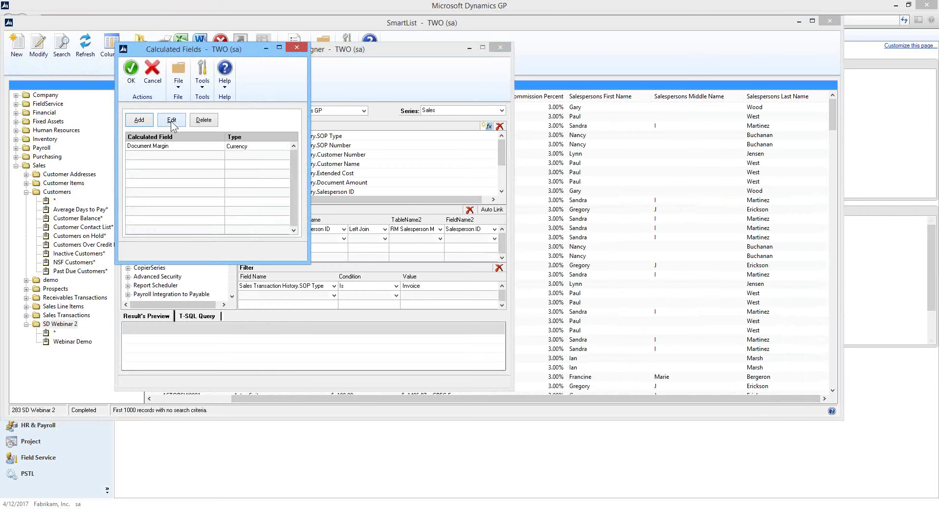
click(161, 146)
click(172, 125)
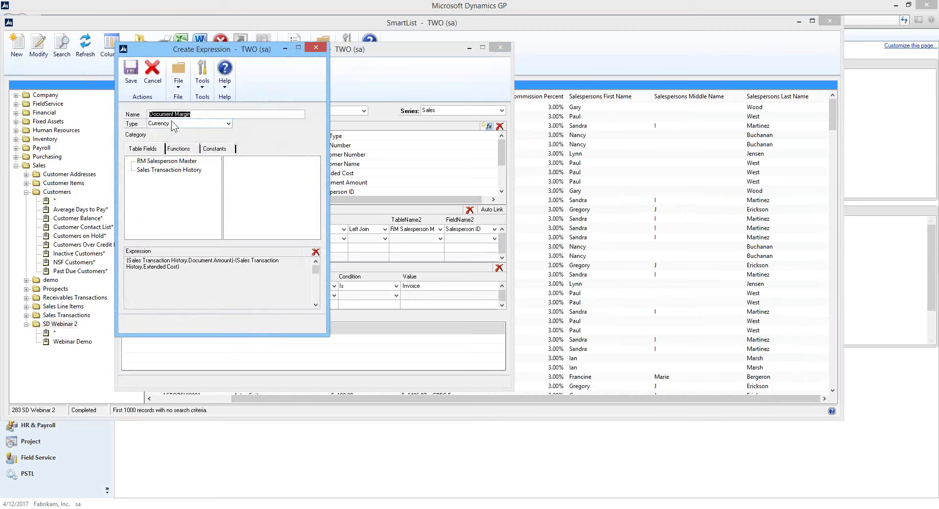
click(131, 74)
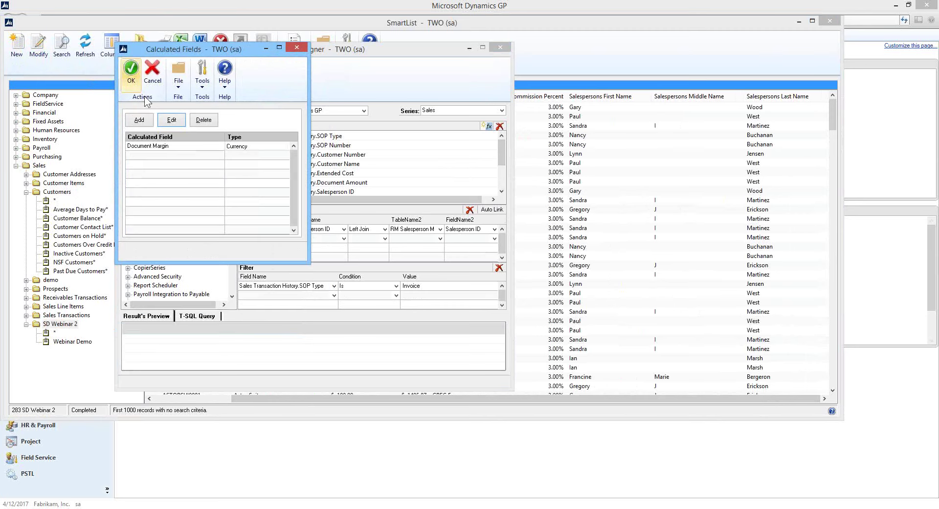
click(129, 74)
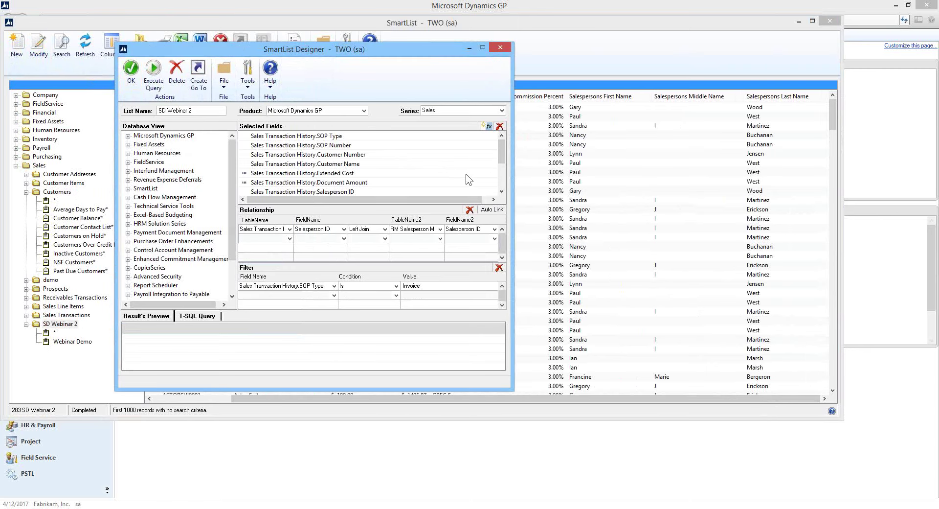
drag(502, 156, 503, 182)
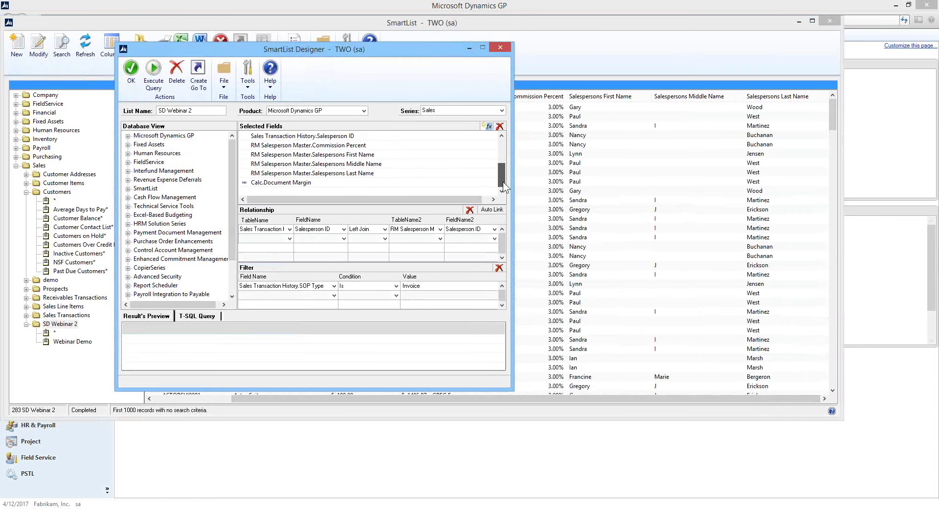
click(138, 73)
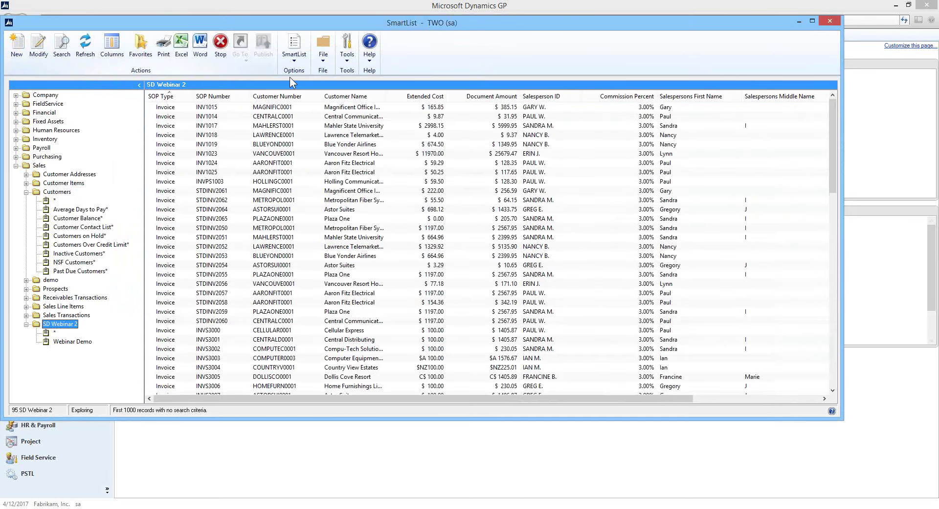
- Reopen SmartList and load the default SD Webinar 2 list with its Document Margin column
click(830, 20)
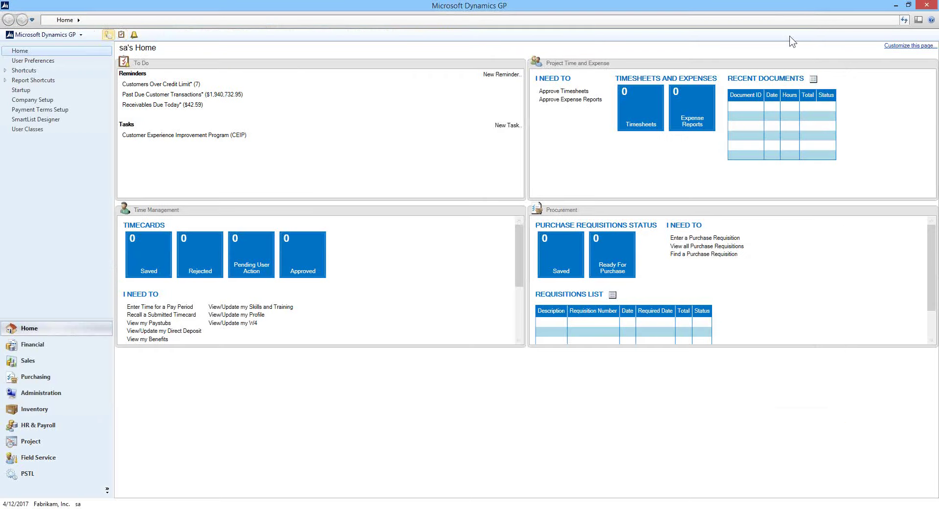
click(112, 33)
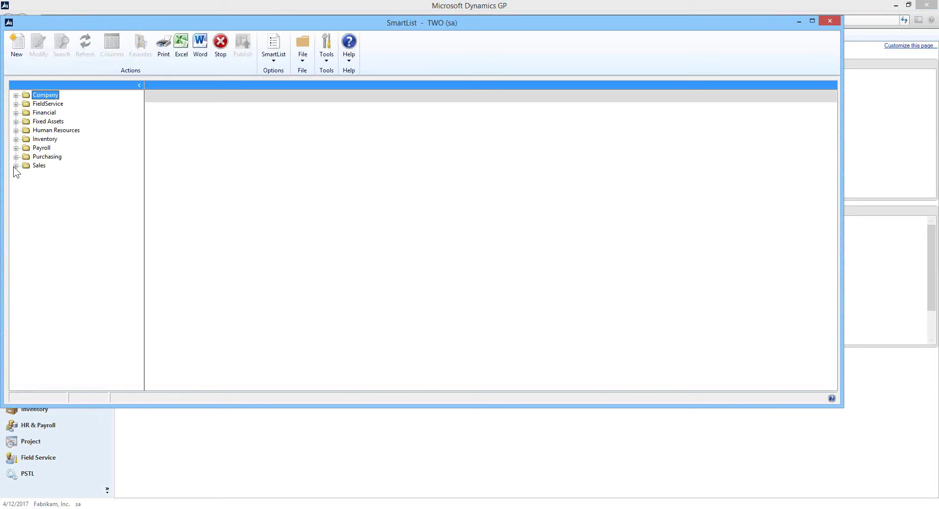
click(14, 166)
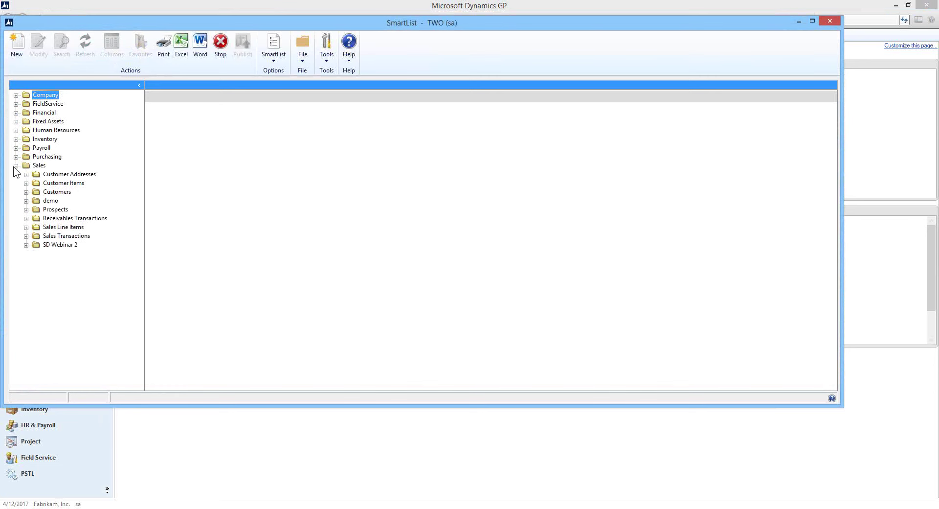
click(26, 245)
click(53, 254)
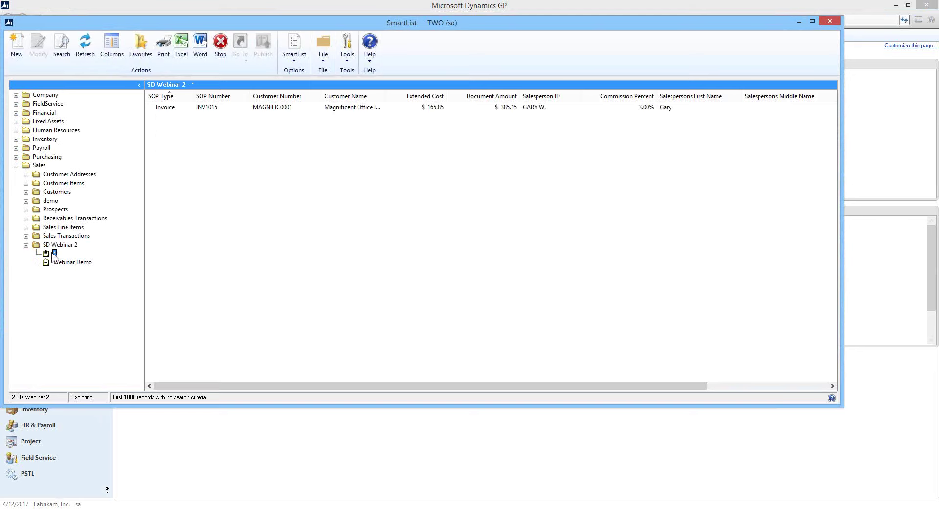
click(747, 387)
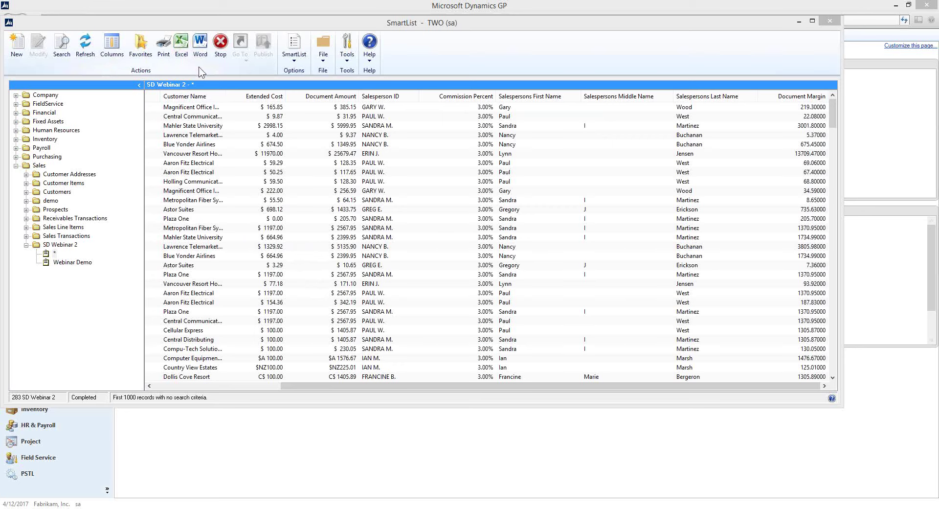
- Select the SD Webinar 2 * list and open it in the SmartList Designer
click(288, 60)
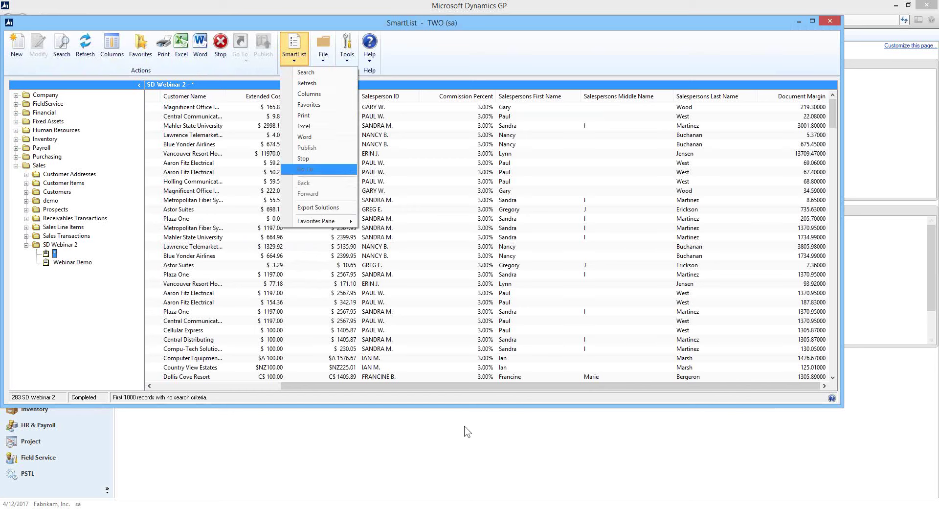
click(542, 47)
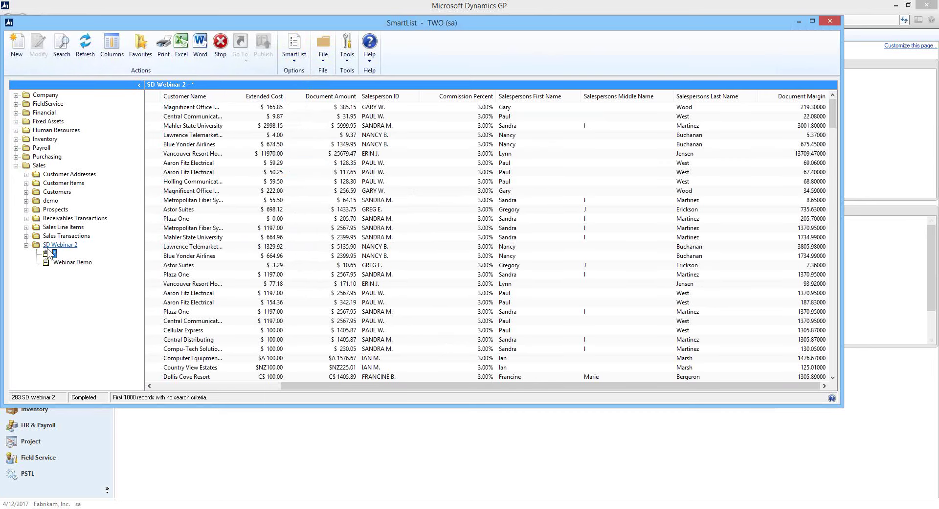
click(49, 253)
click(38, 46)
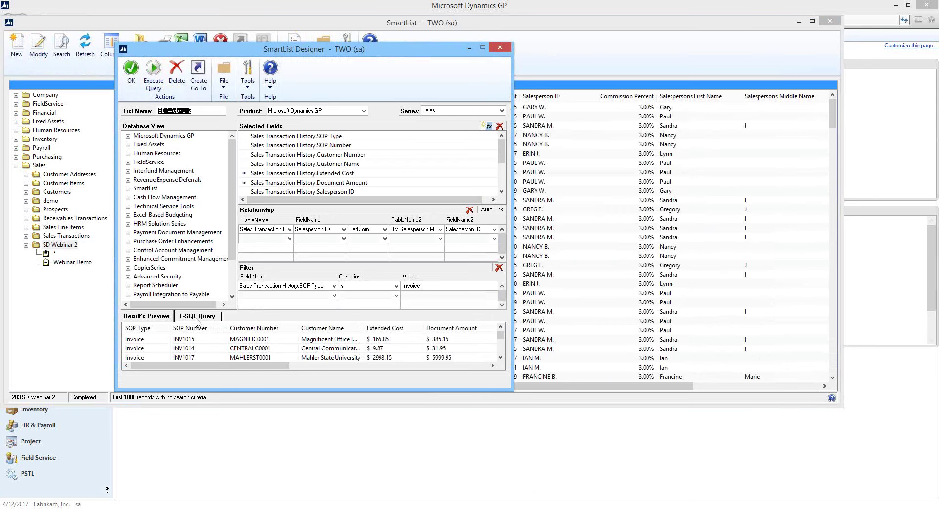
- Display and select the list's full T-SQL query, then close the designer
click(197, 316)
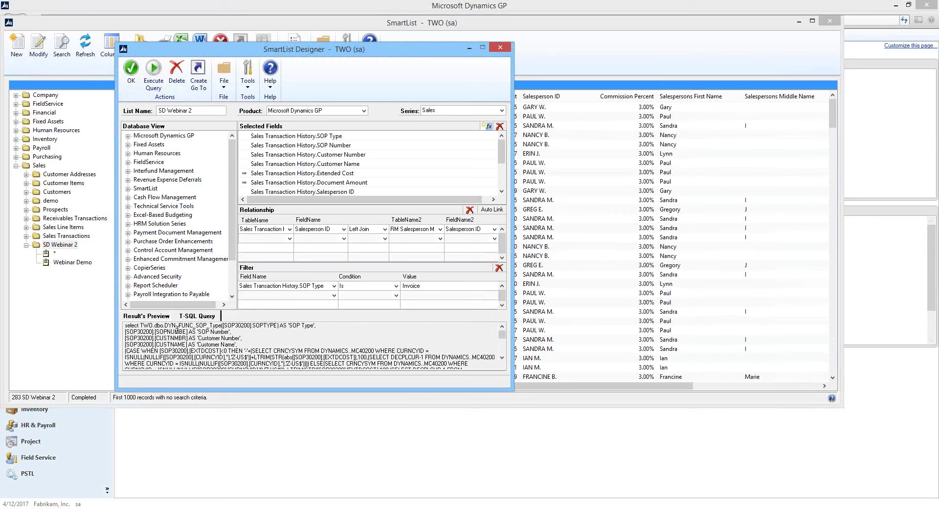
key(ctrl+a)
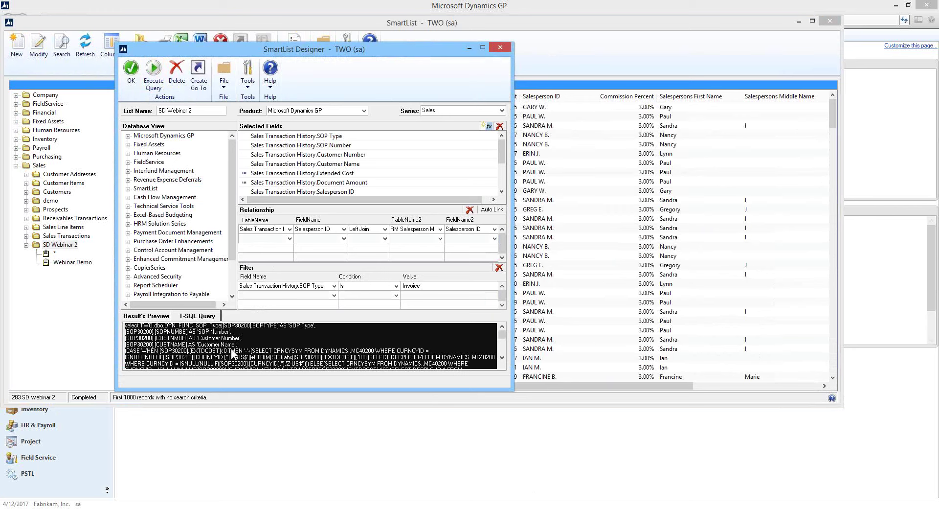
click(501, 48)
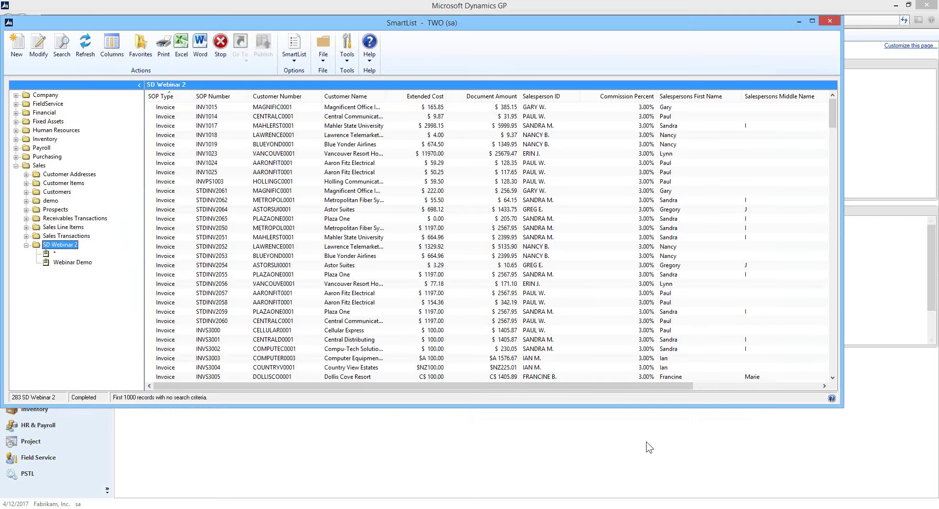